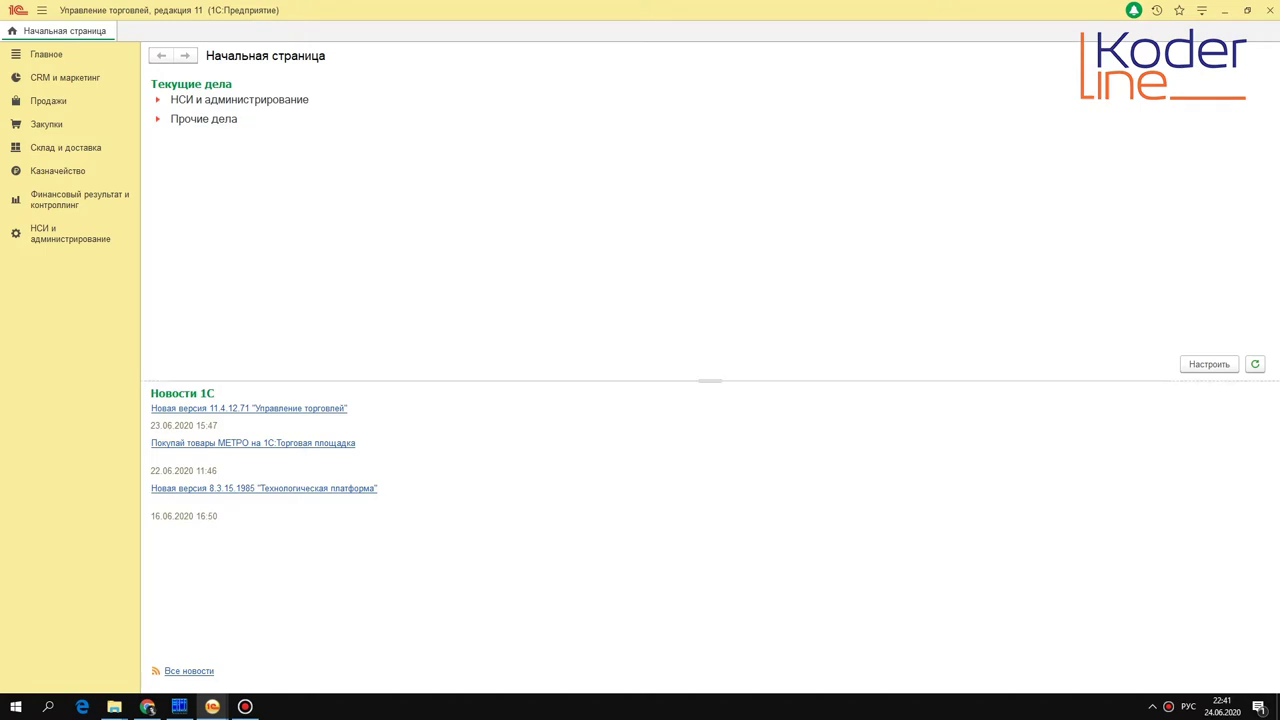
- Open the Номенклатура settings of НСИ и администрирование and expand the Дополнительная информация section
left_click(73, 244)
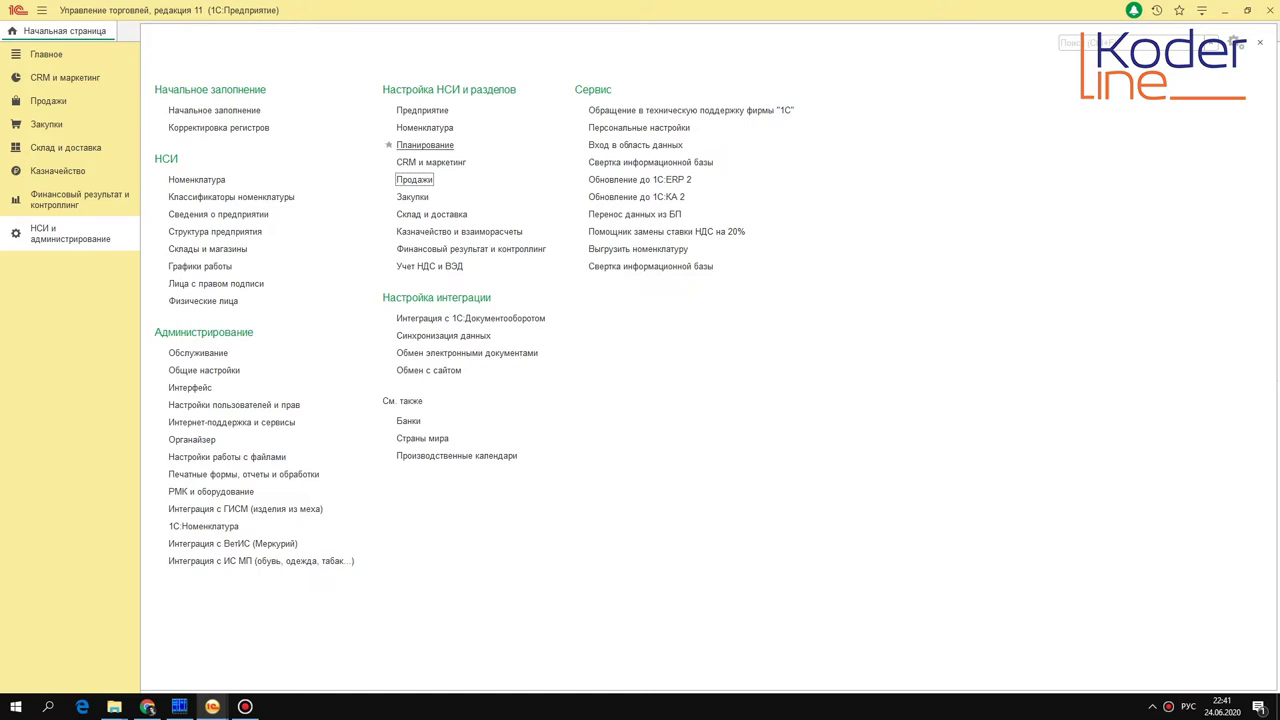
left_click(424, 128)
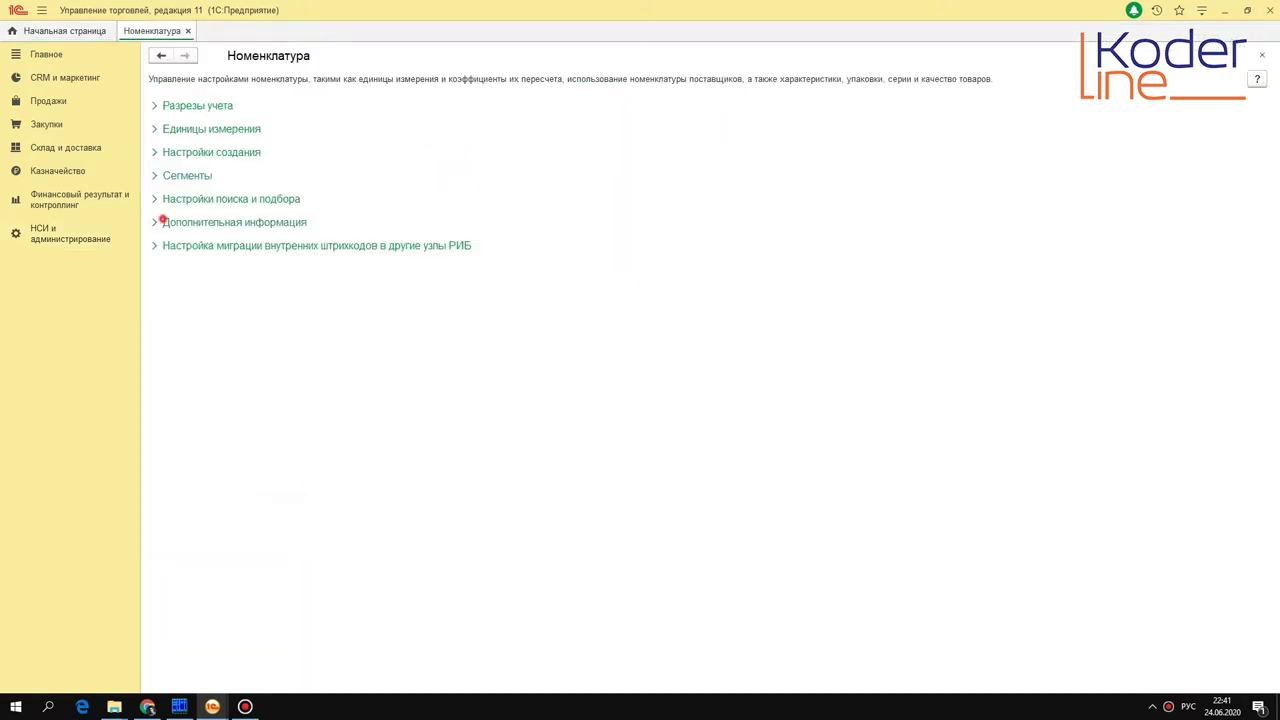
left_click(164, 221)
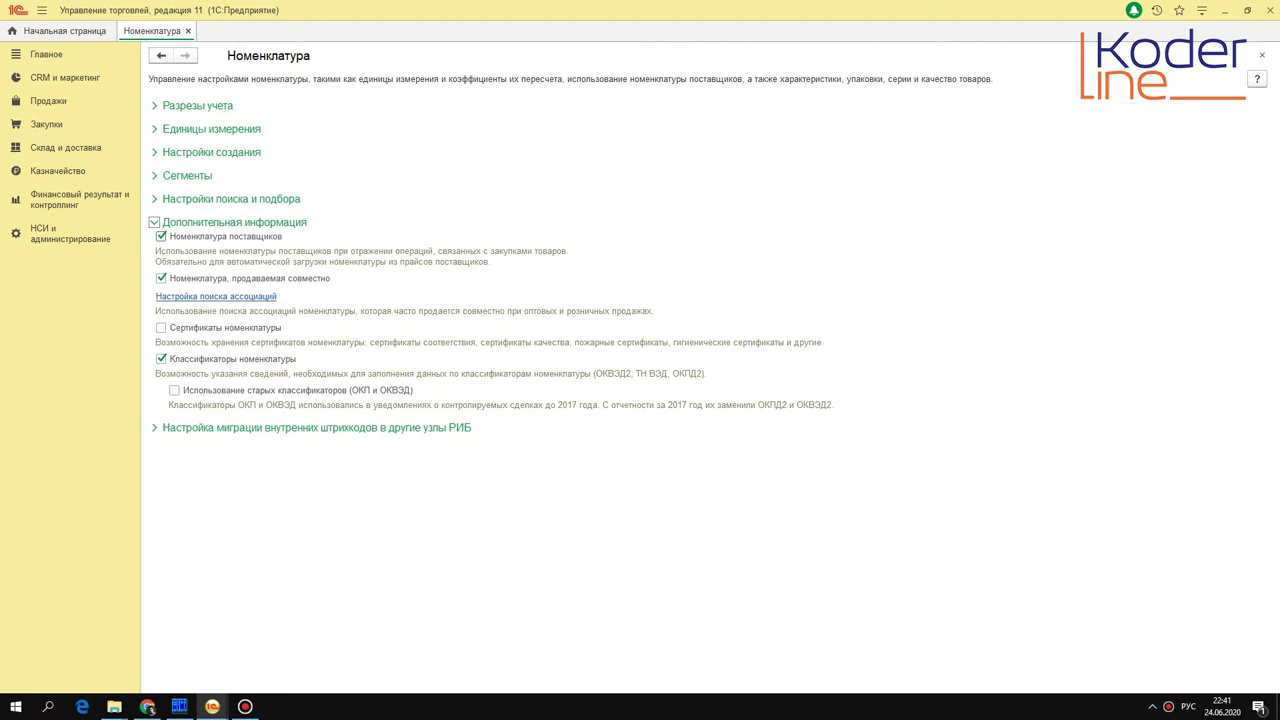
- Open the card of the item Гайковерт аккумуляторный ударный BOSCH GDS 18 V-LI HT from the Номенклатура list
left_click(70, 238)
left_click(205, 180)
left_click(292, 150)
double_click(292, 150)
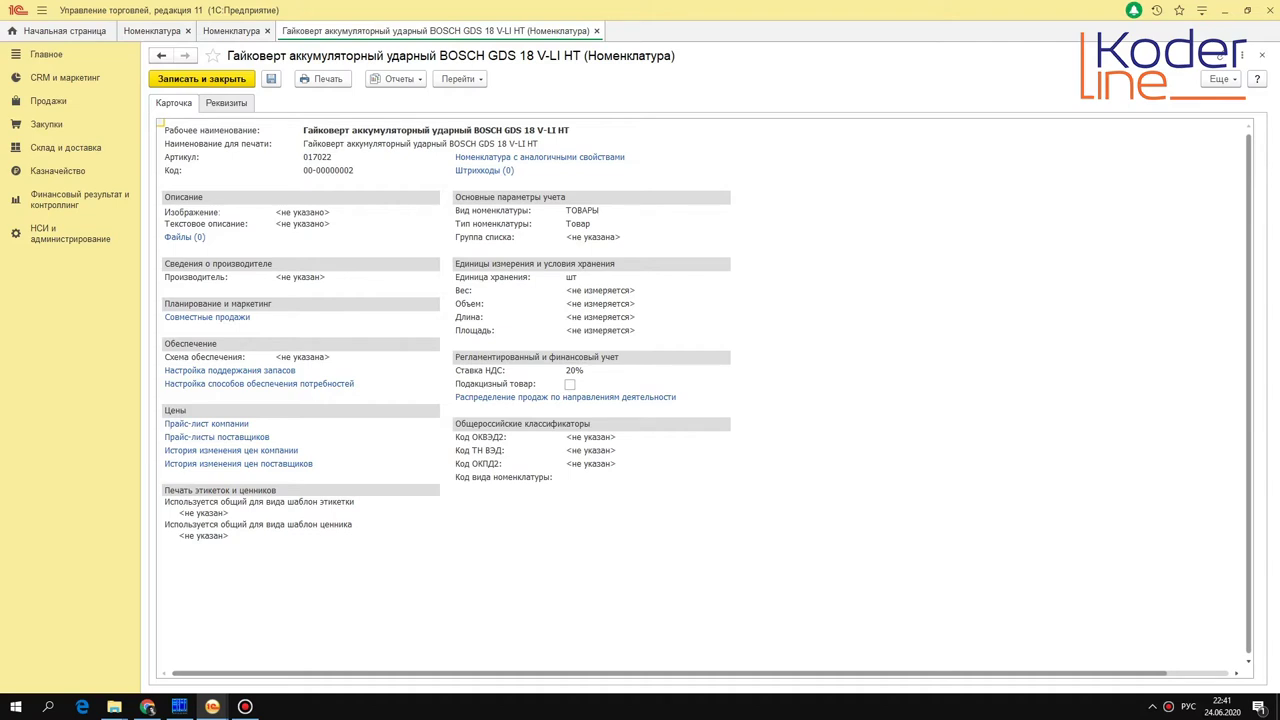
- View the company price list for the BOSCH item, then return to the item's card
left_click(232, 424)
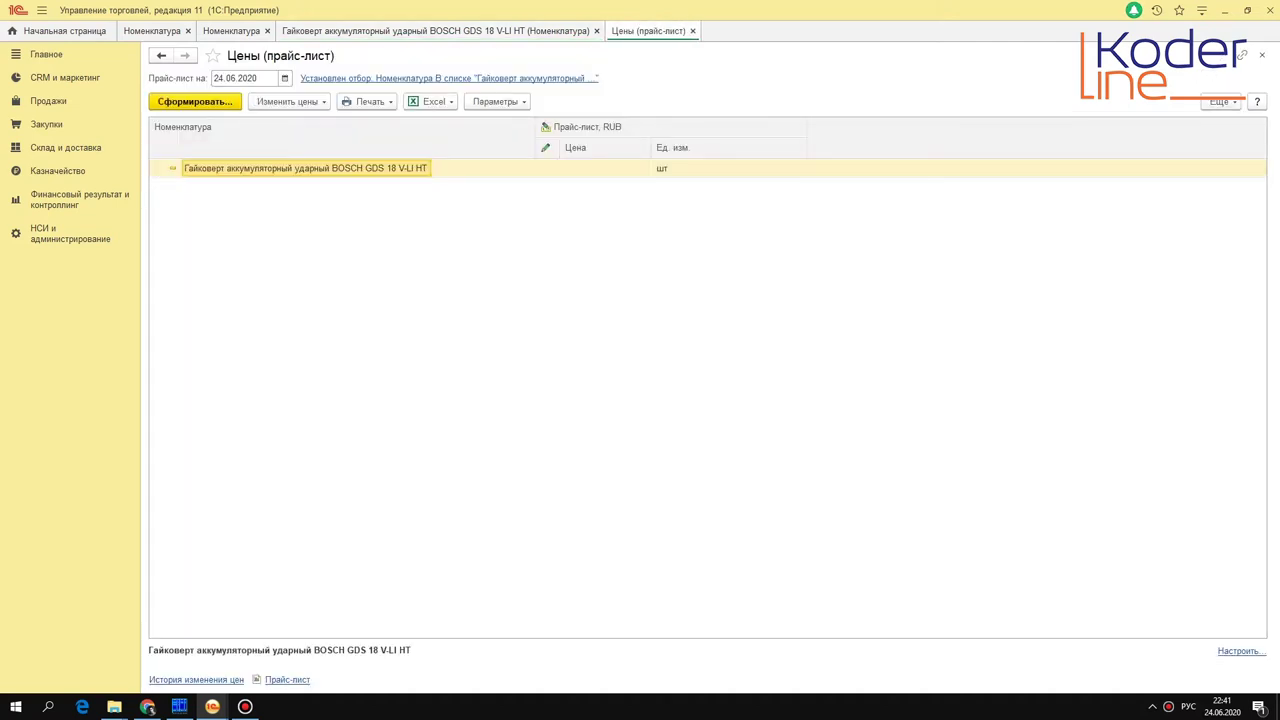
key("Escape")
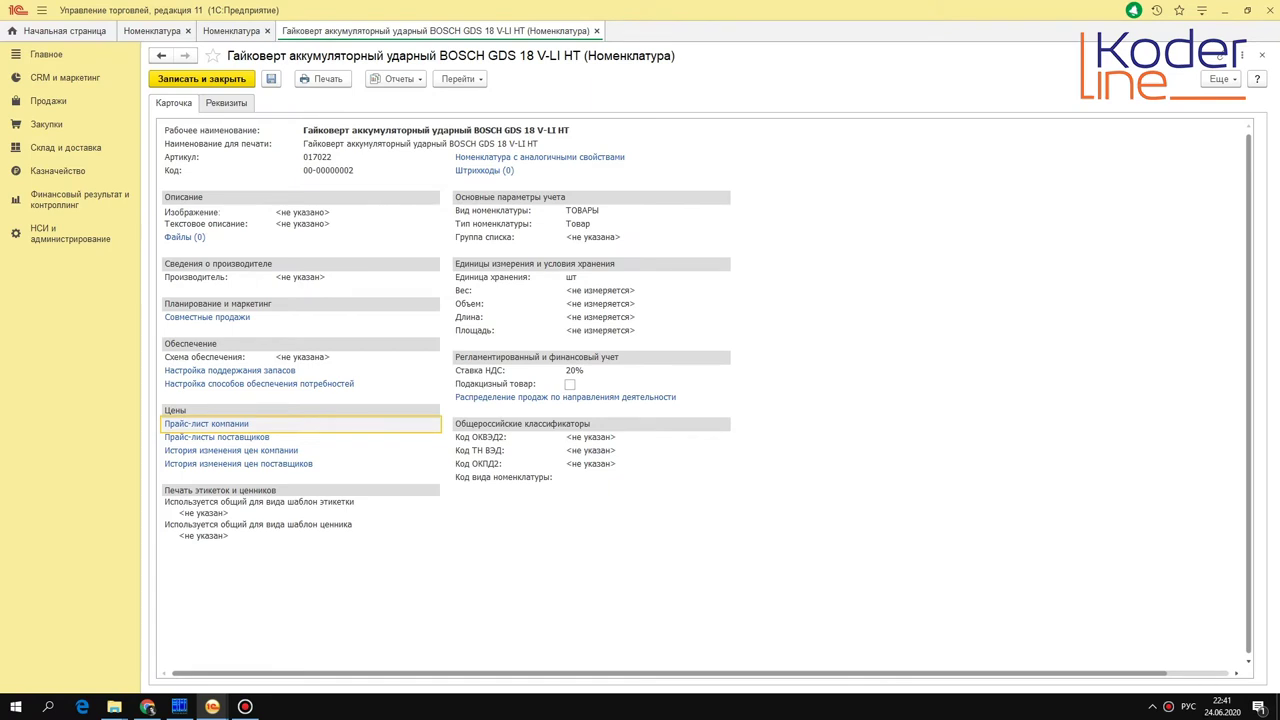
left_click(490, 146)
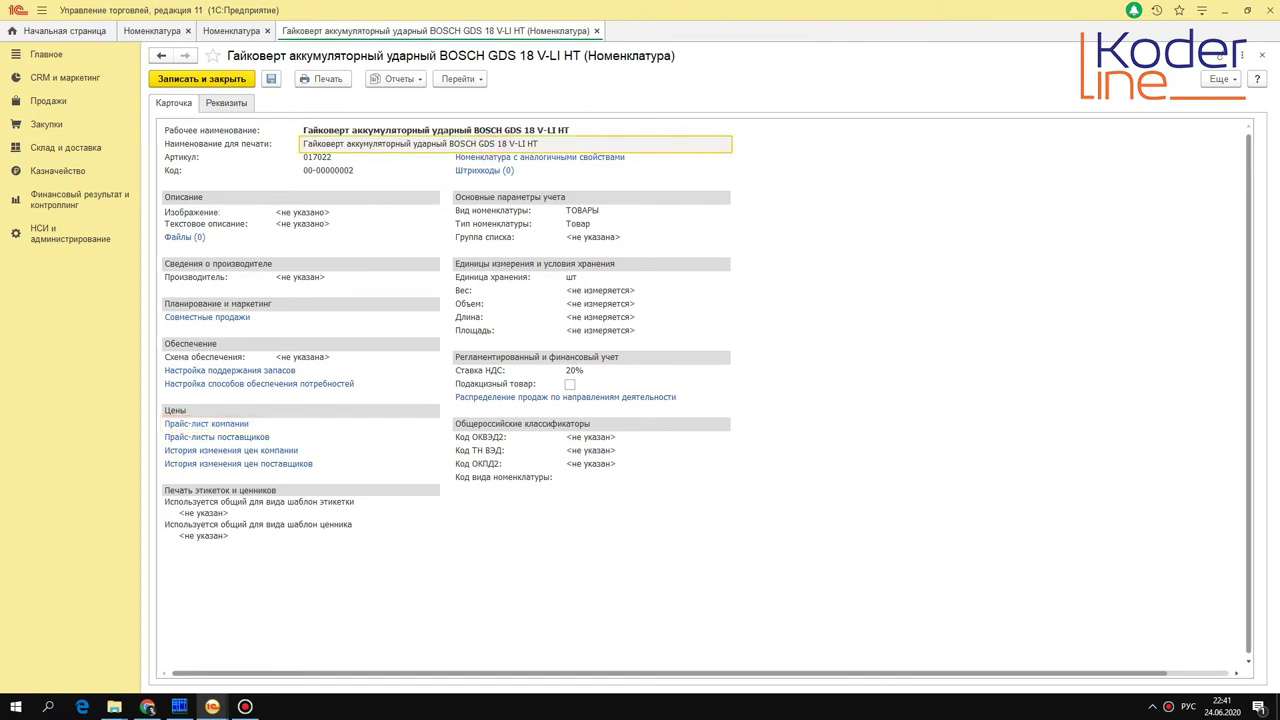
- Open the item's supplier price history, narrow the Вид цены column and compare both suppliers' item names and prices
left_click(283, 463)
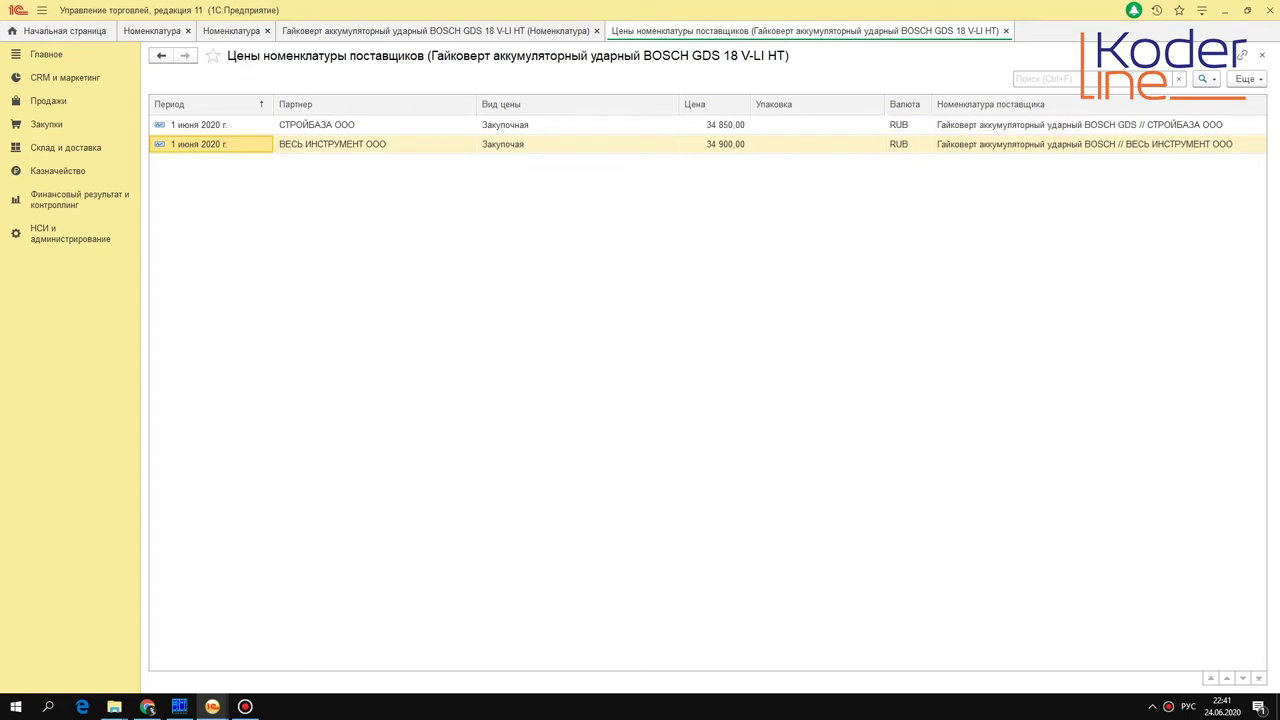
left_click_drag(678, 104, 576, 104)
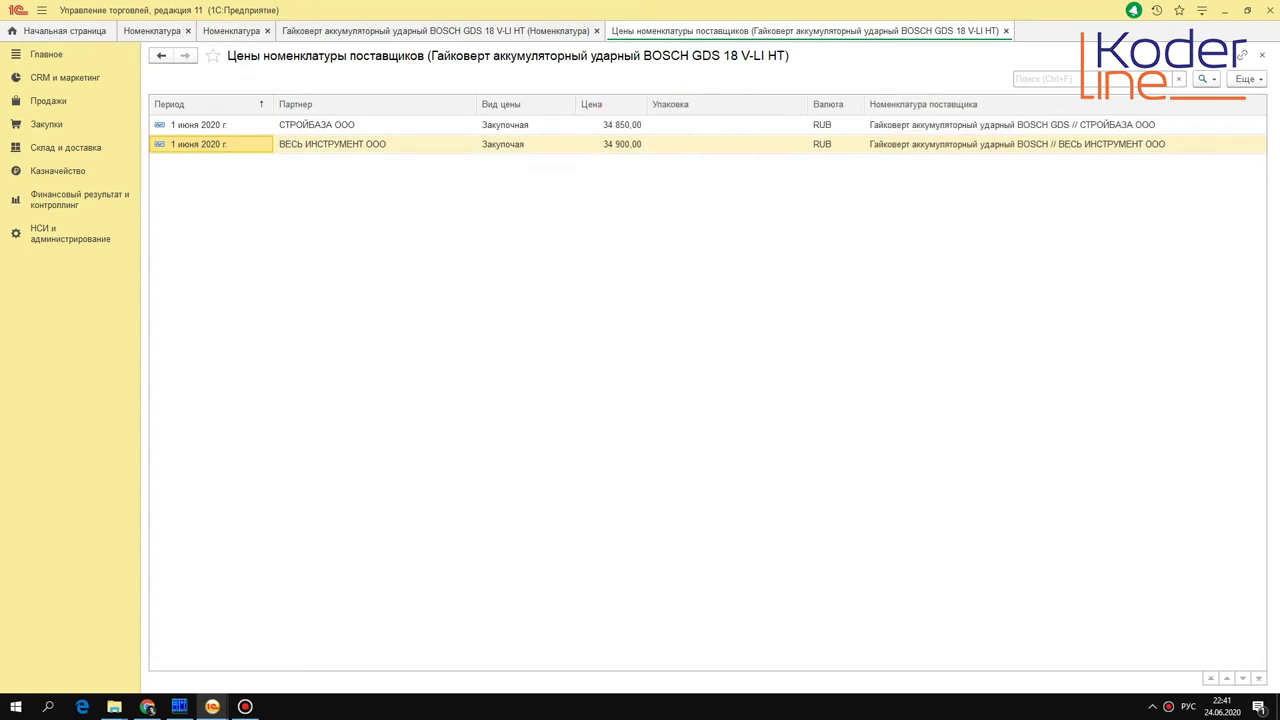
left_click(945, 125)
left_click(1260, 522)
left_click(1260, 583)
left_click(1260, 644)
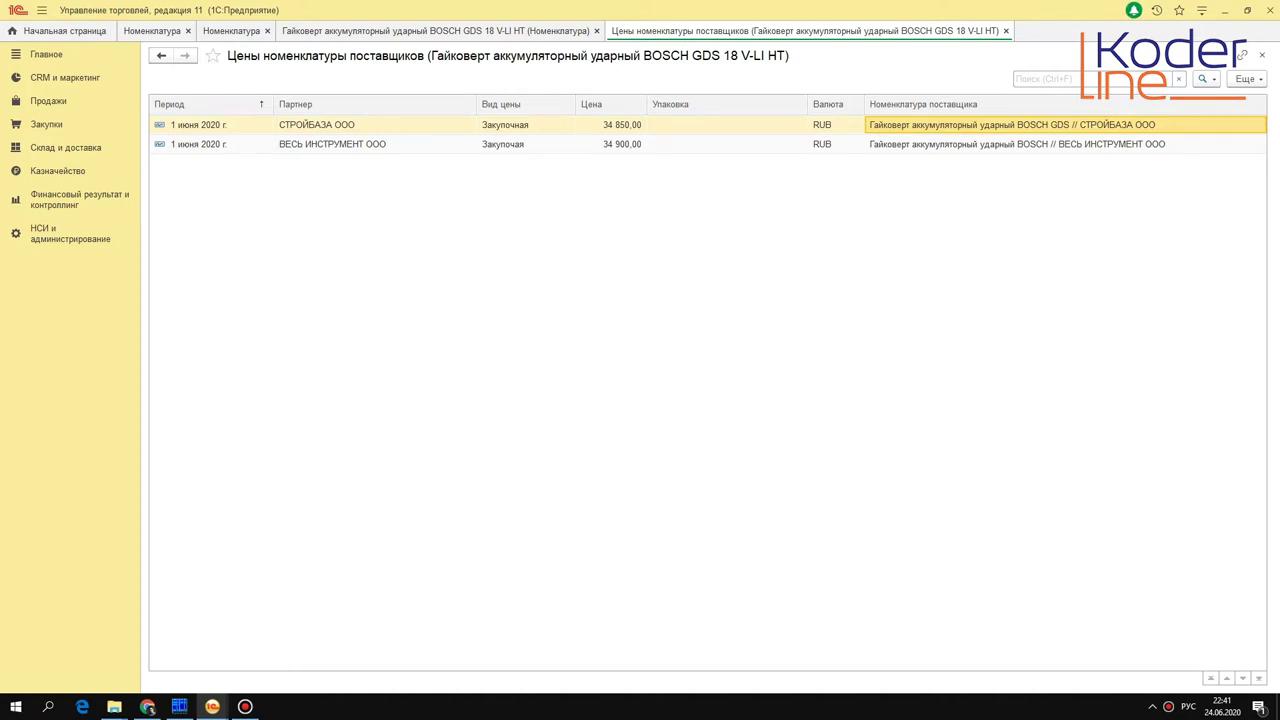
left_click(1018, 146)
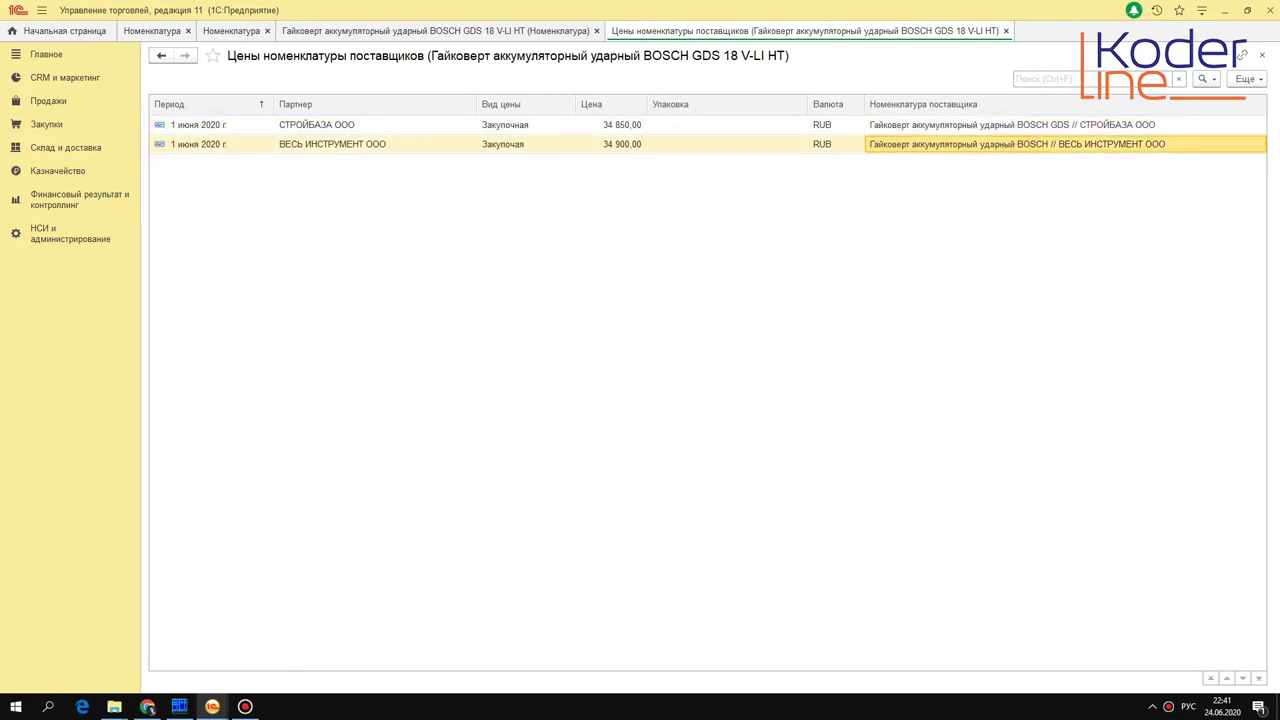
left_click(623, 125)
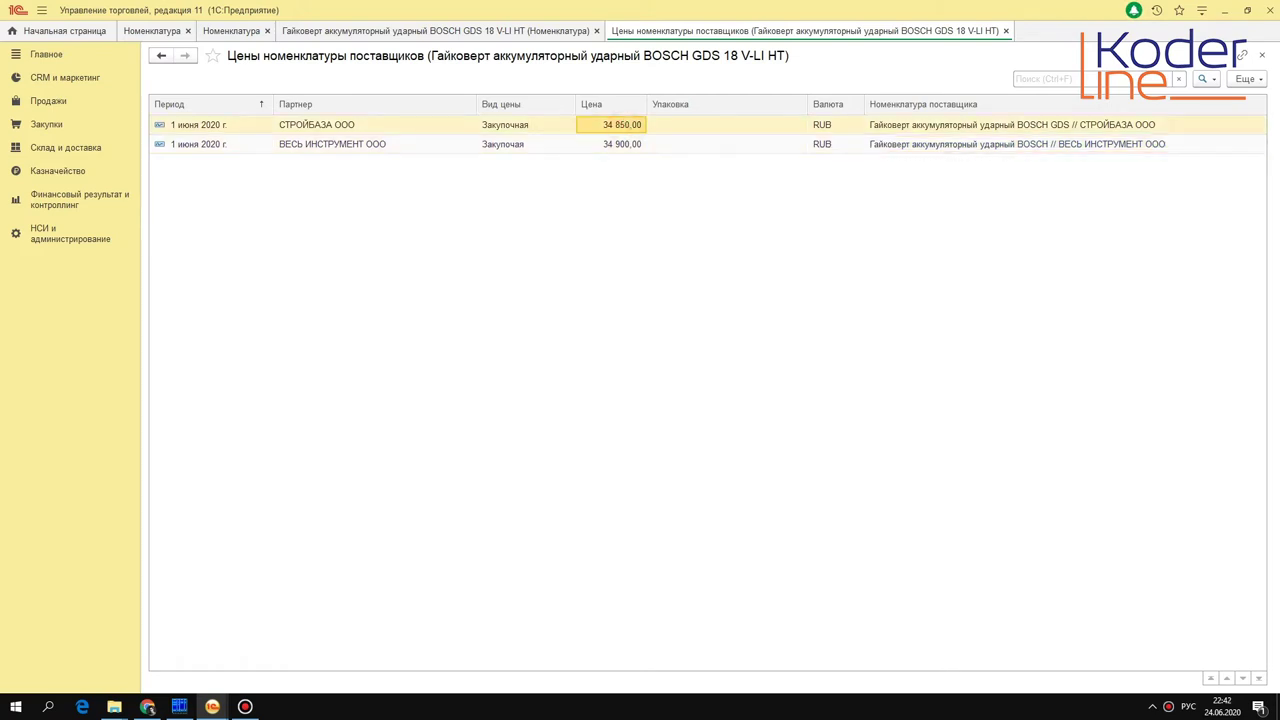
left_click(623, 145)
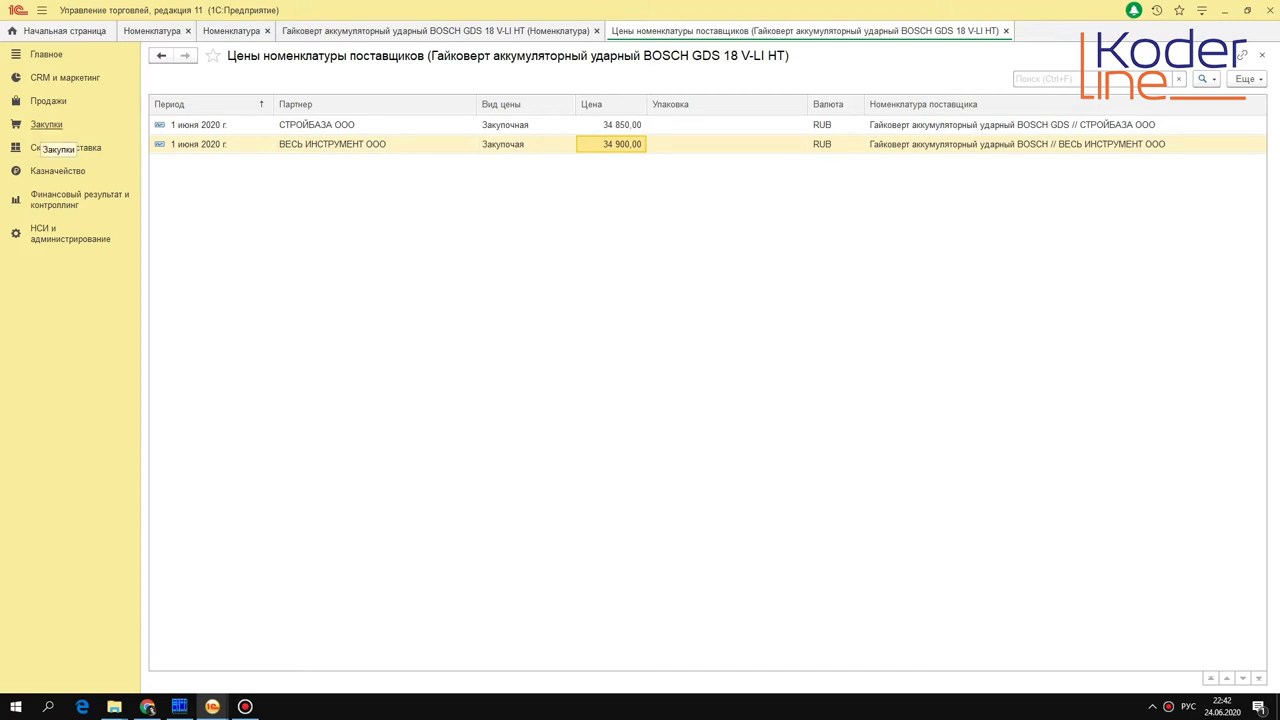
- Open the existing supplier order for ВЕСЬ ИНСТРУМЕНТ ООО and delete its BOSCH goods line
left_click(56, 101)
left_click(47, 118)
left_click(230, 208)
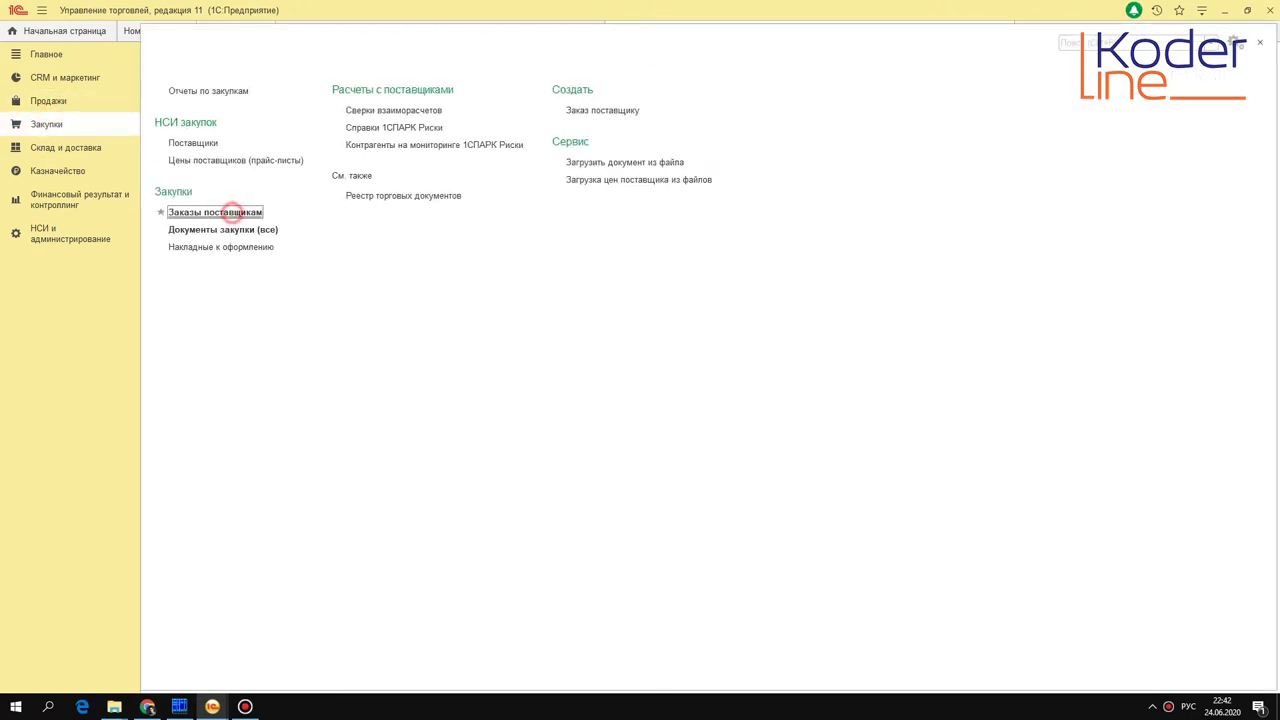
left_click(226, 157)
double_click(226, 157)
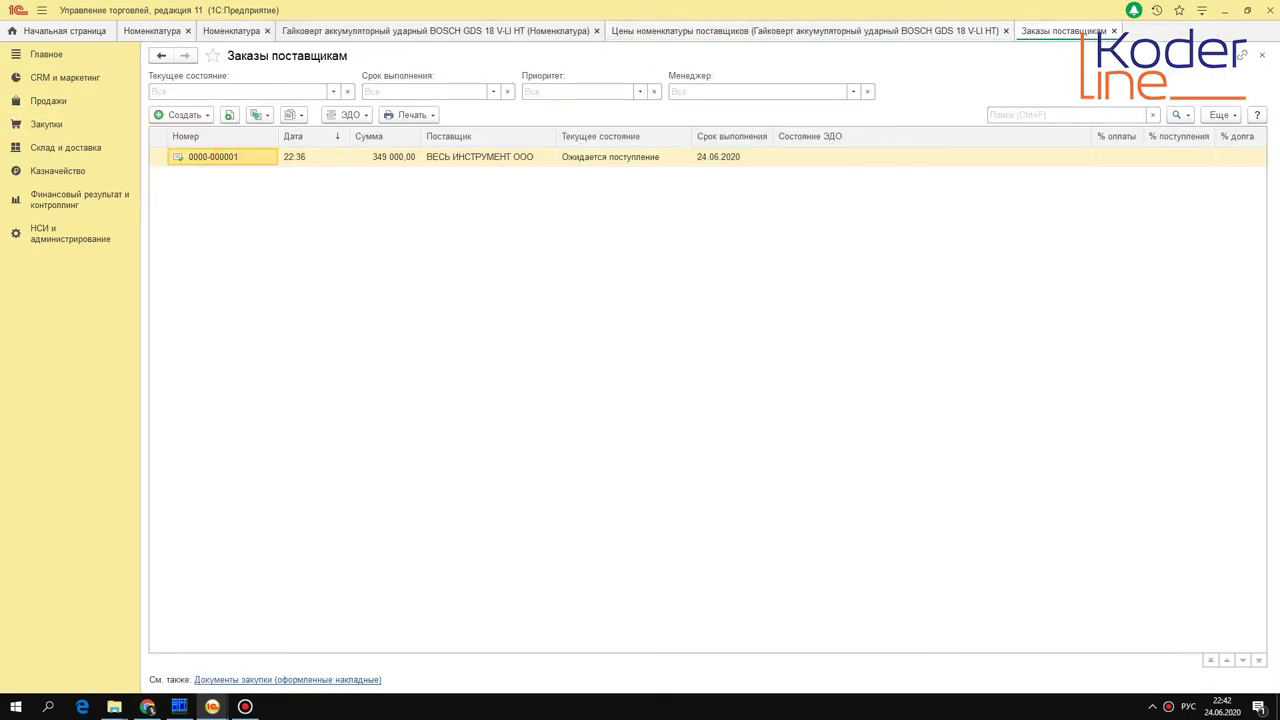
left_click(229, 157)
left_click(275, 222)
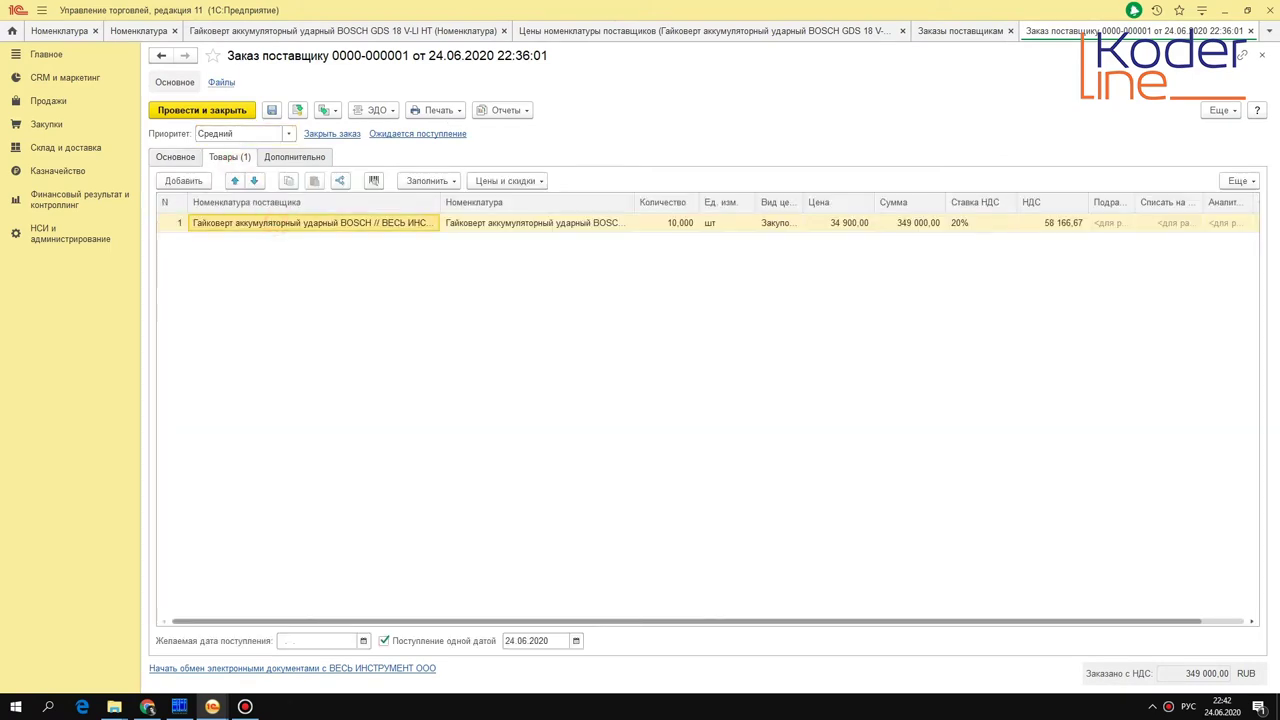
key("Delete")
- Check the Поставщик field in the order's main details
left_click(178, 157)
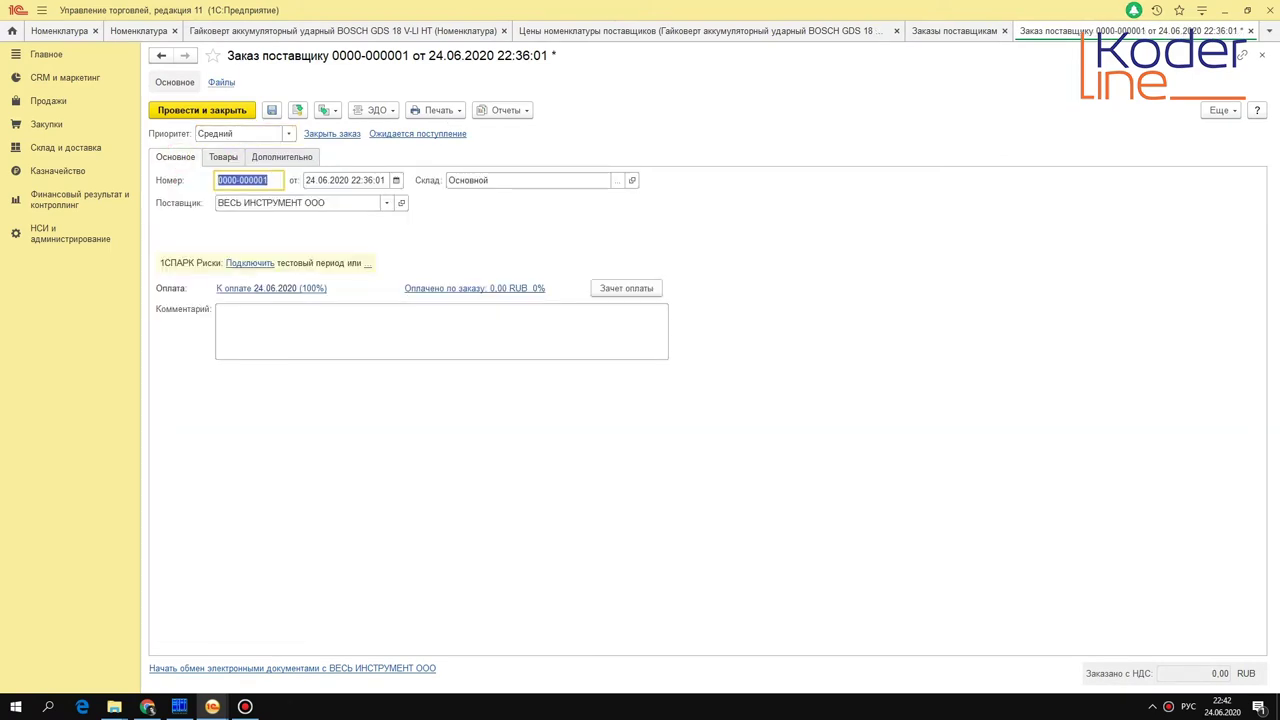
left_click(286, 204)
left_click(284, 242)
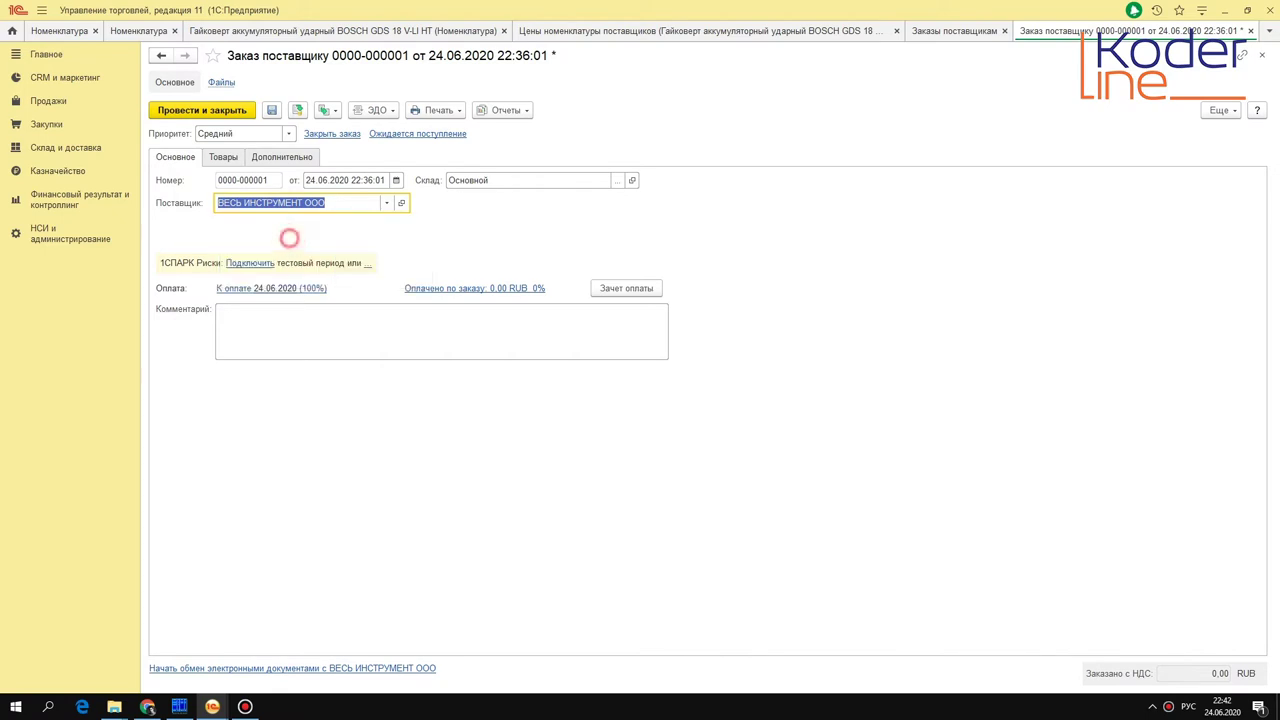
- Add a goods line for supplier item Гайковерт аккумуляторный ударный BOSCH // ВЕСЬ ИНСТРУМЕНТ ООО, finding it by article fragment 222
left_click(223, 157)
left_click(183, 181)
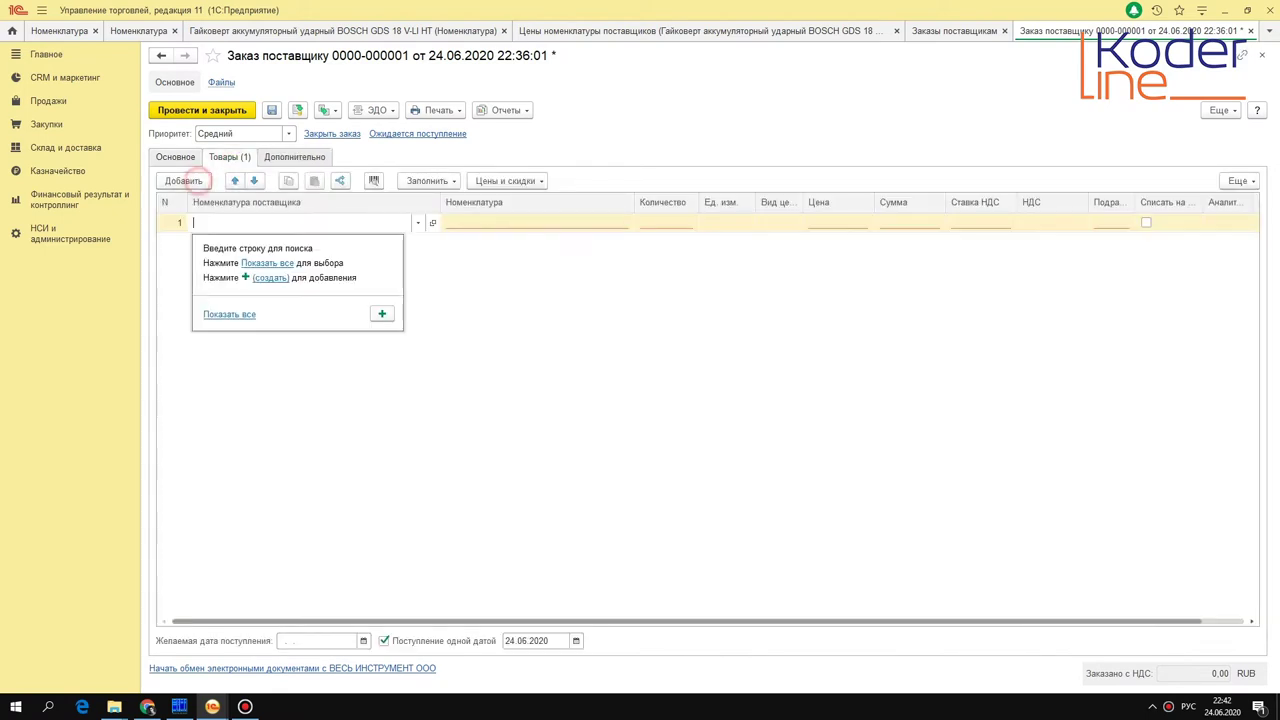
key("F4")
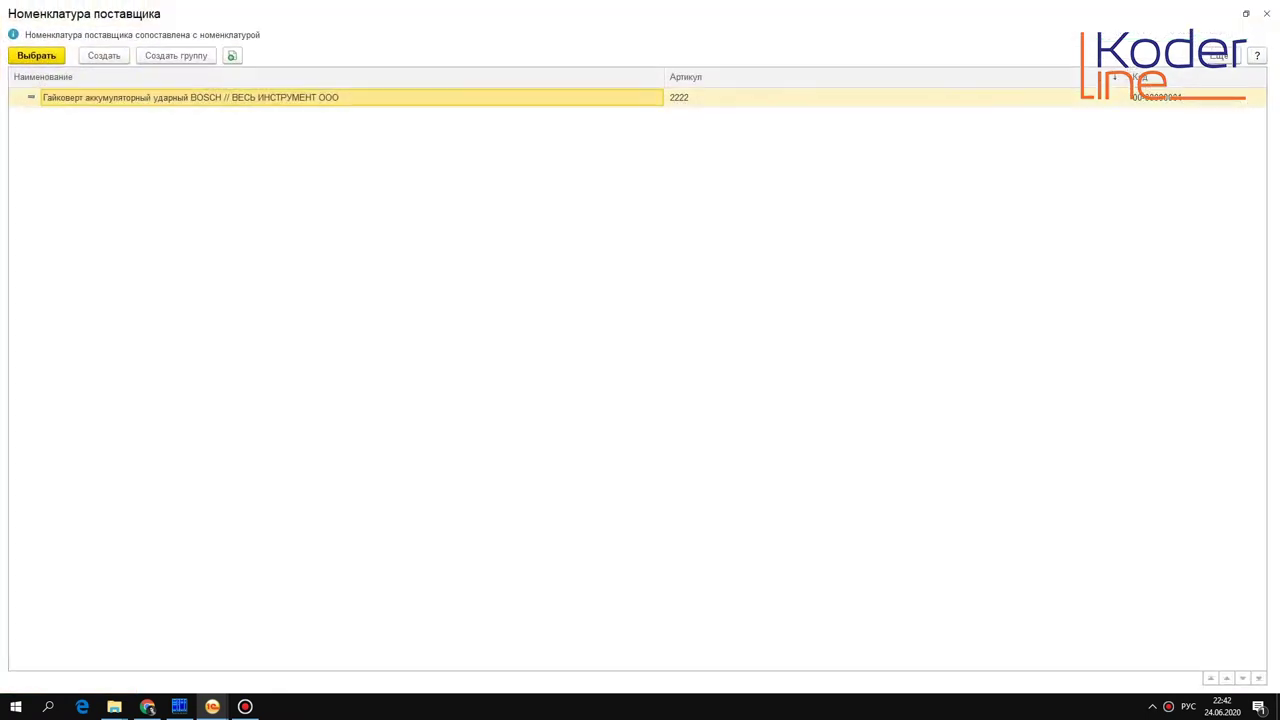
left_click(705, 100)
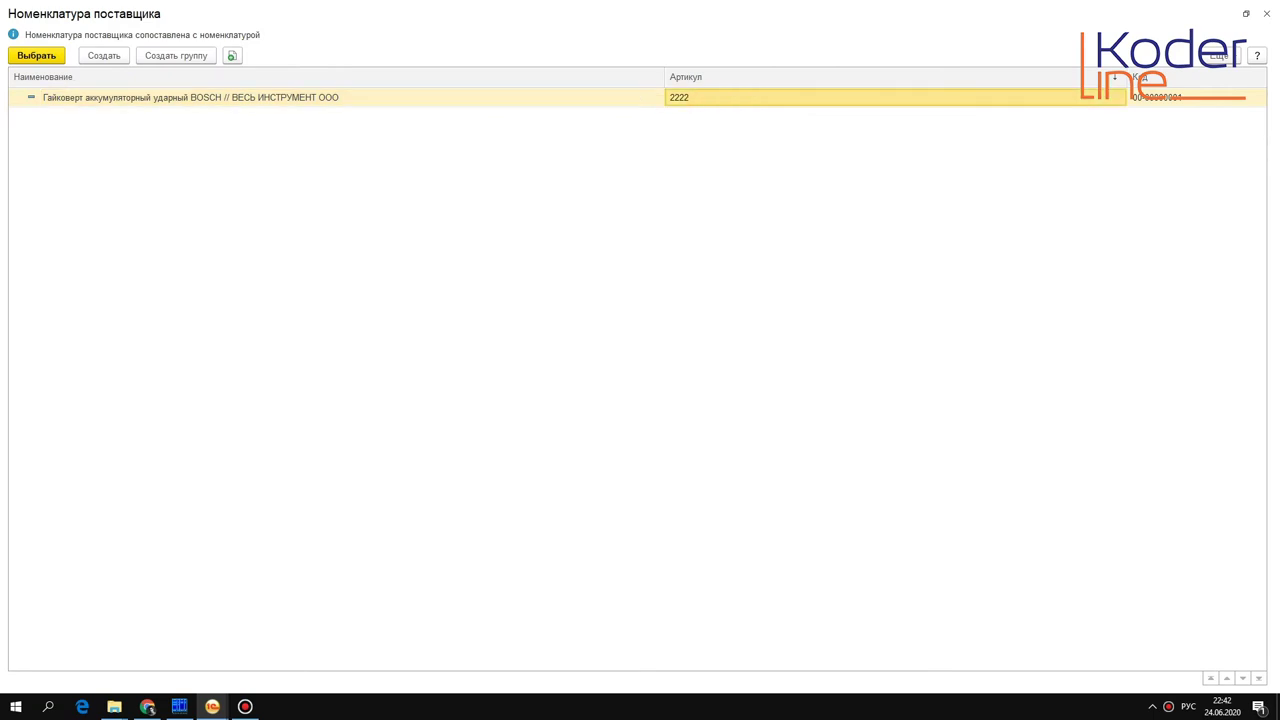
key("Escape")
type("222")
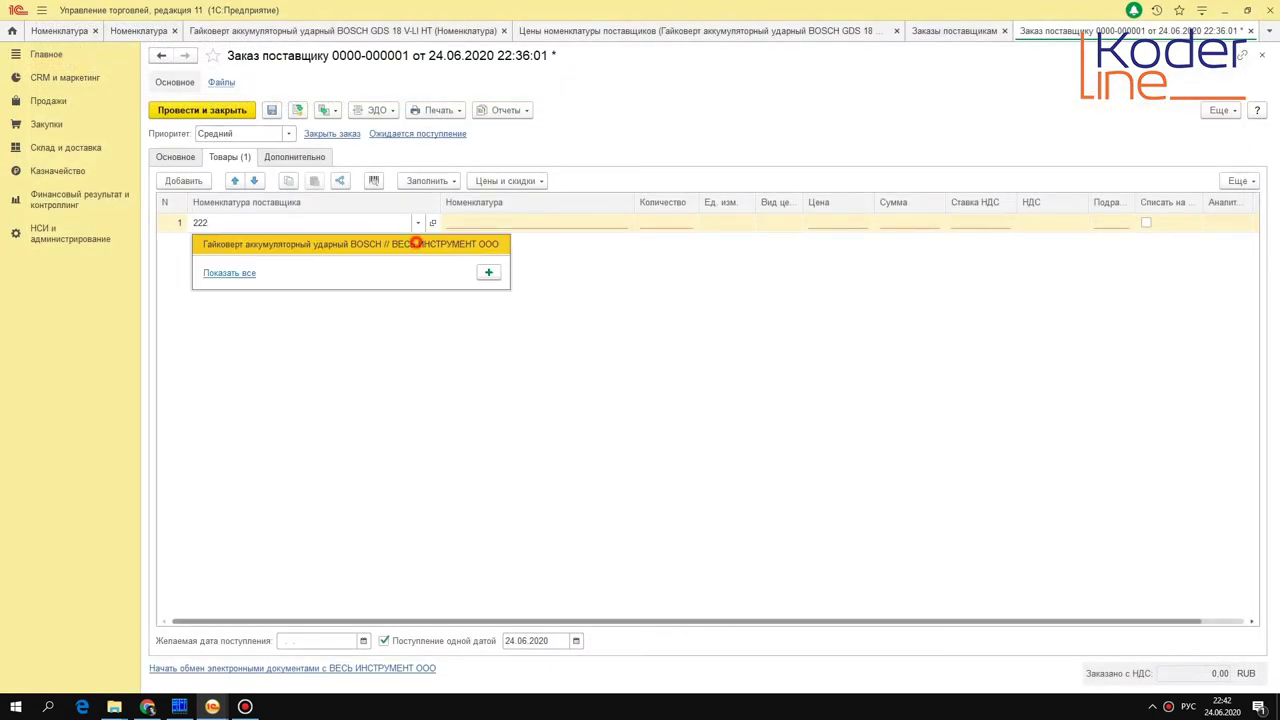
left_click(414, 243)
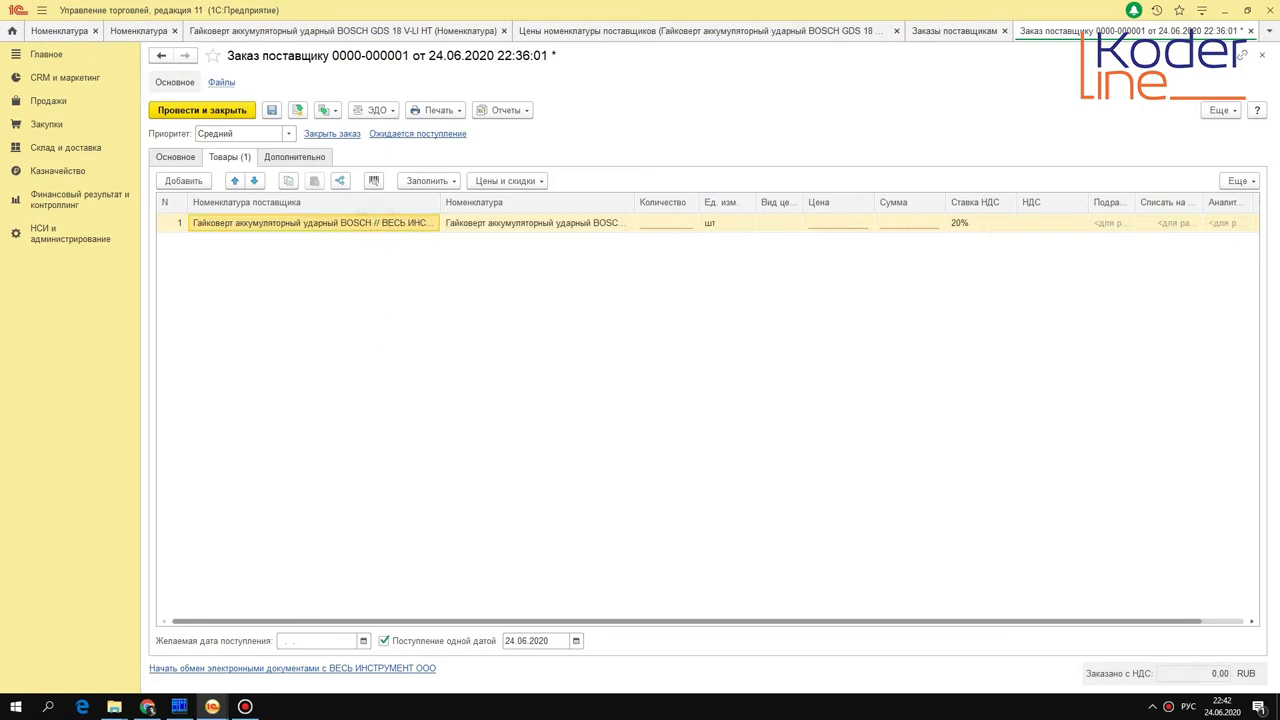
- Widen the Номенклатура поставщика and Номенклатура columns to read the new line's full item names
left_click_drag(440, 202, 534, 202)
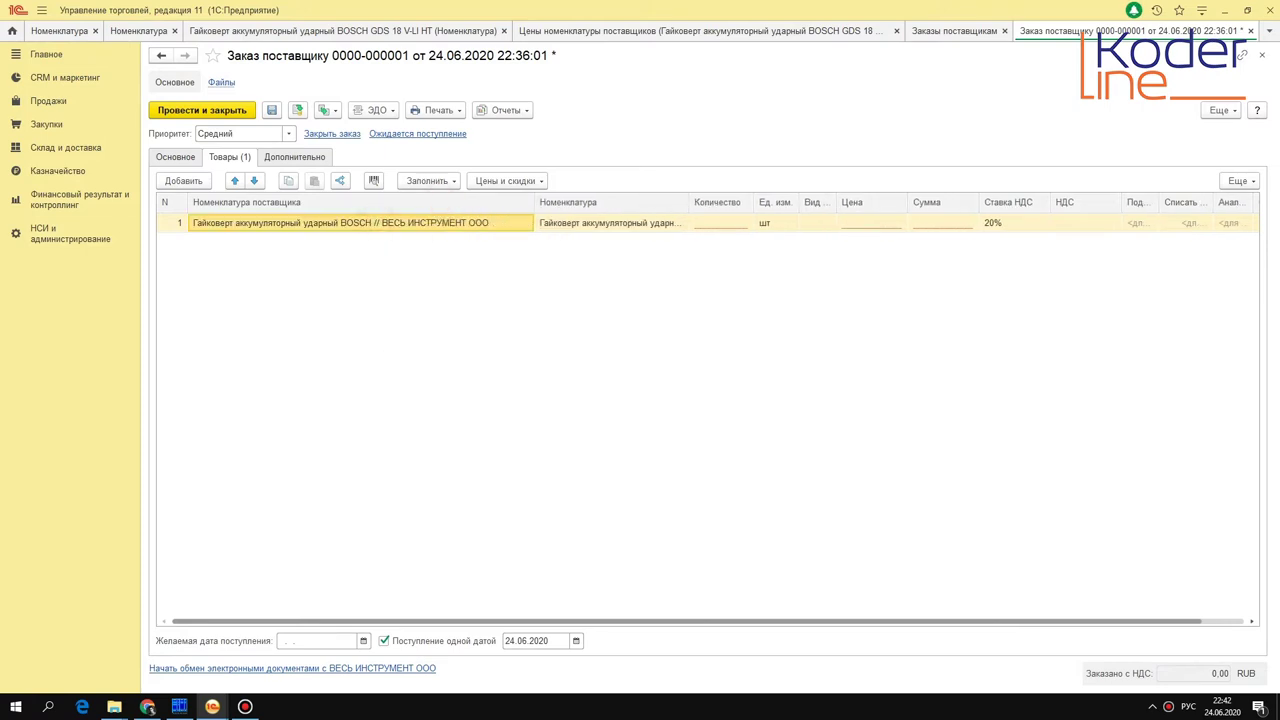
left_click(578, 229)
left_click_drag(689, 202, 800, 202)
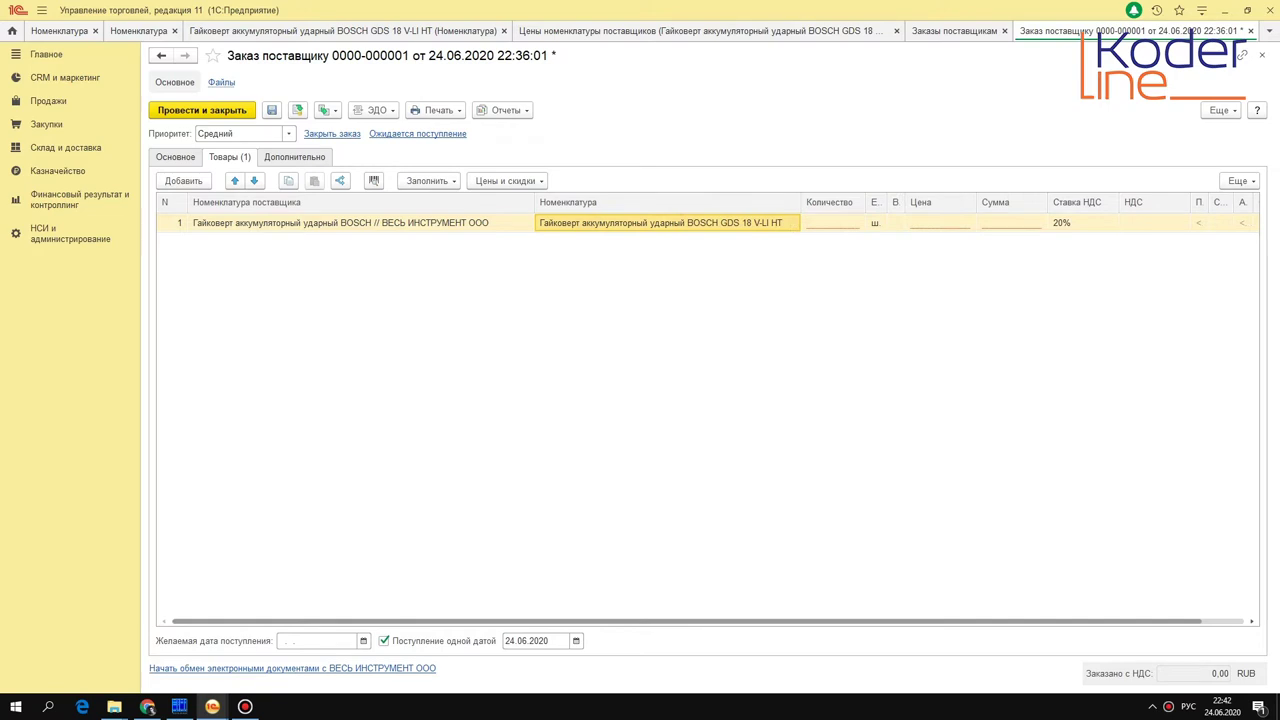
- Set the price type of the new goods line to Закупочая
left_click(300, 158)
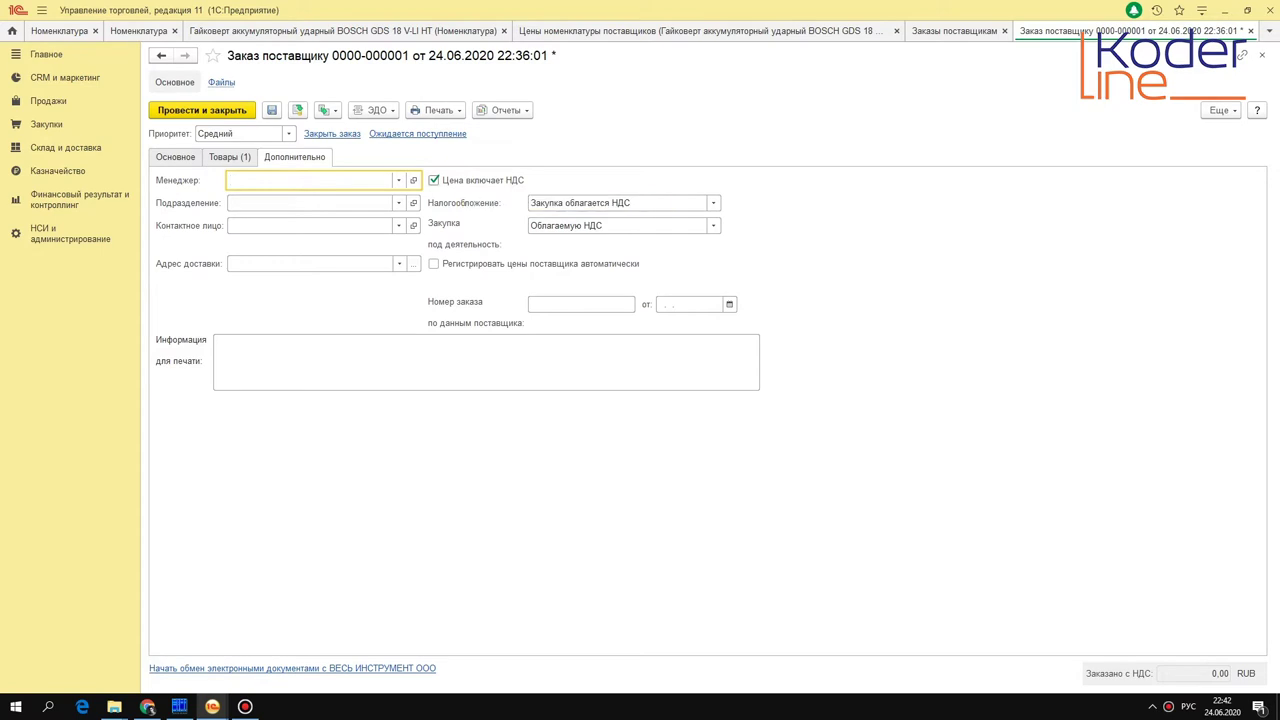
left_click(222, 159)
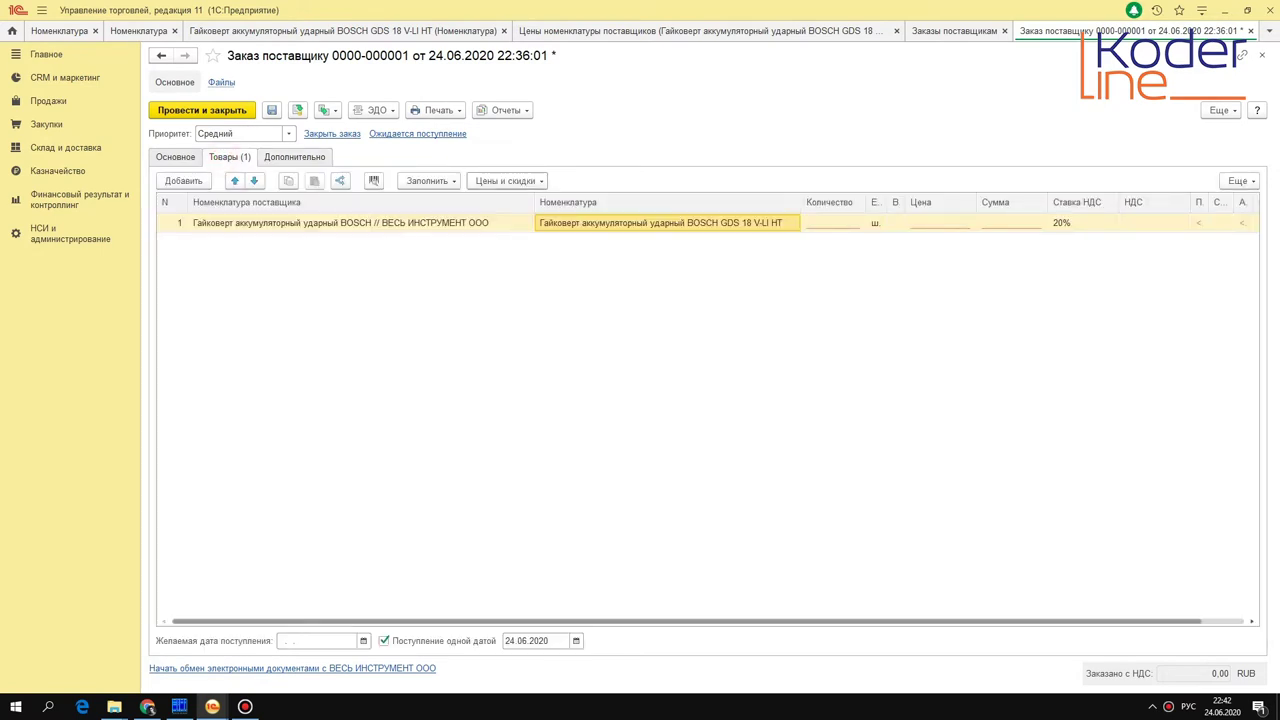
left_click(948, 222)
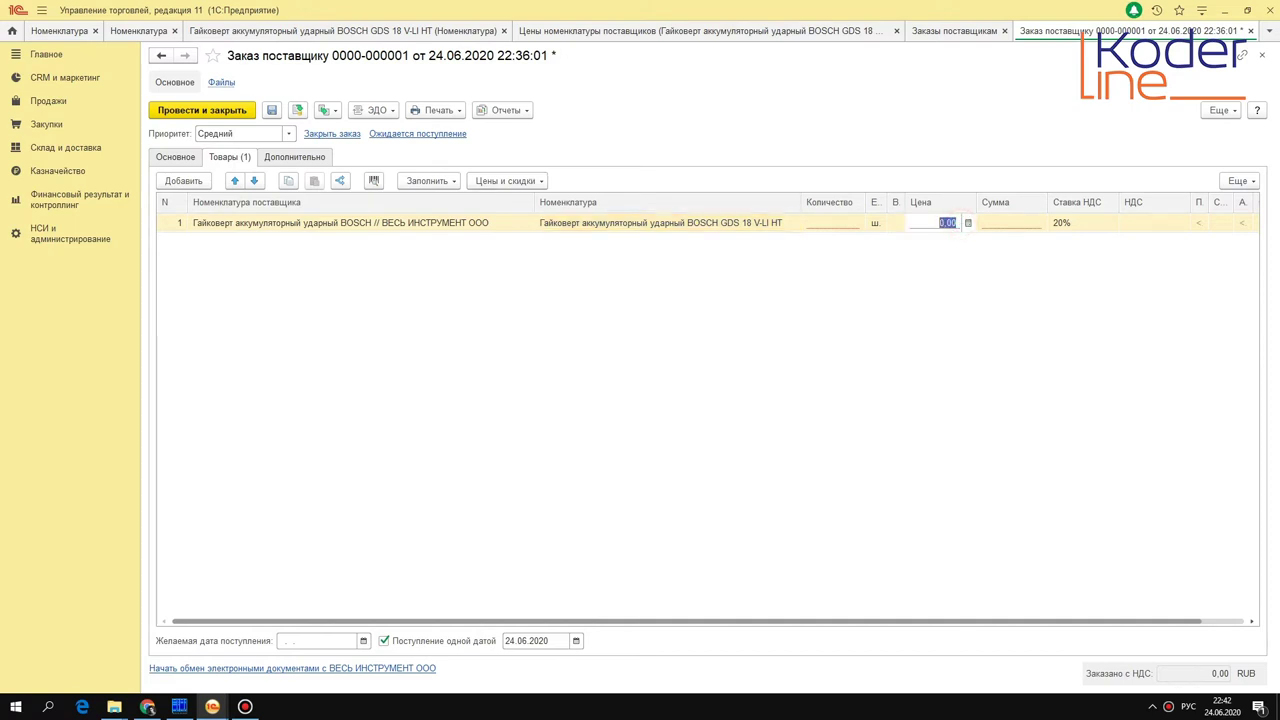
left_click_drag(905, 205, 926, 205)
double_click(917, 221)
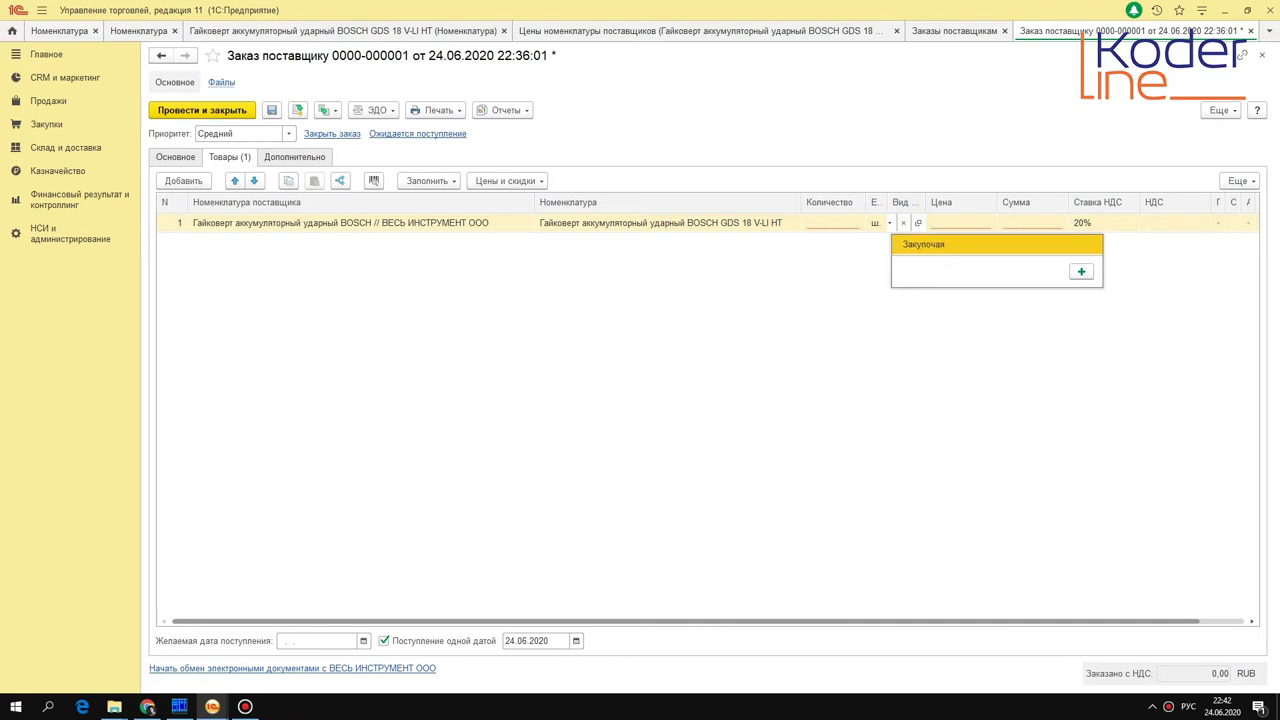
left_click(925, 244)
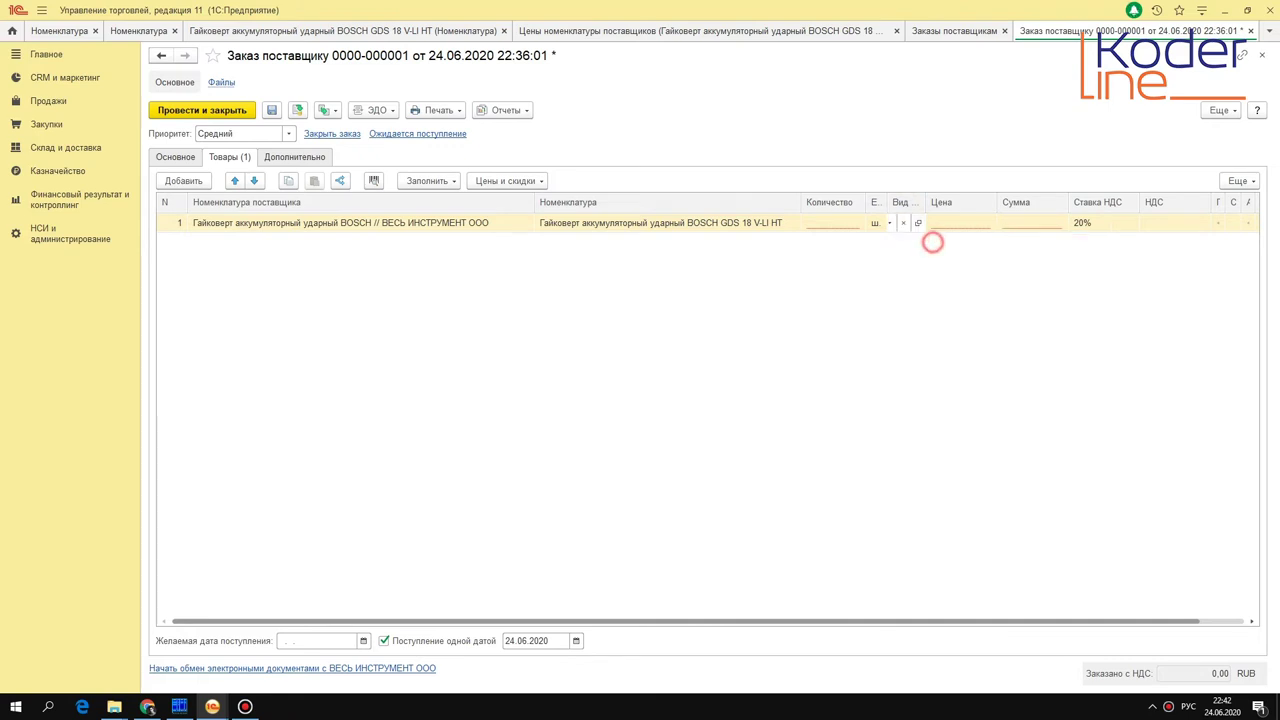
- Inspect the supplier price type's card, close it and adjust the column widths to check the line's price type and price
double_click(915, 223)
left_click(917, 223)
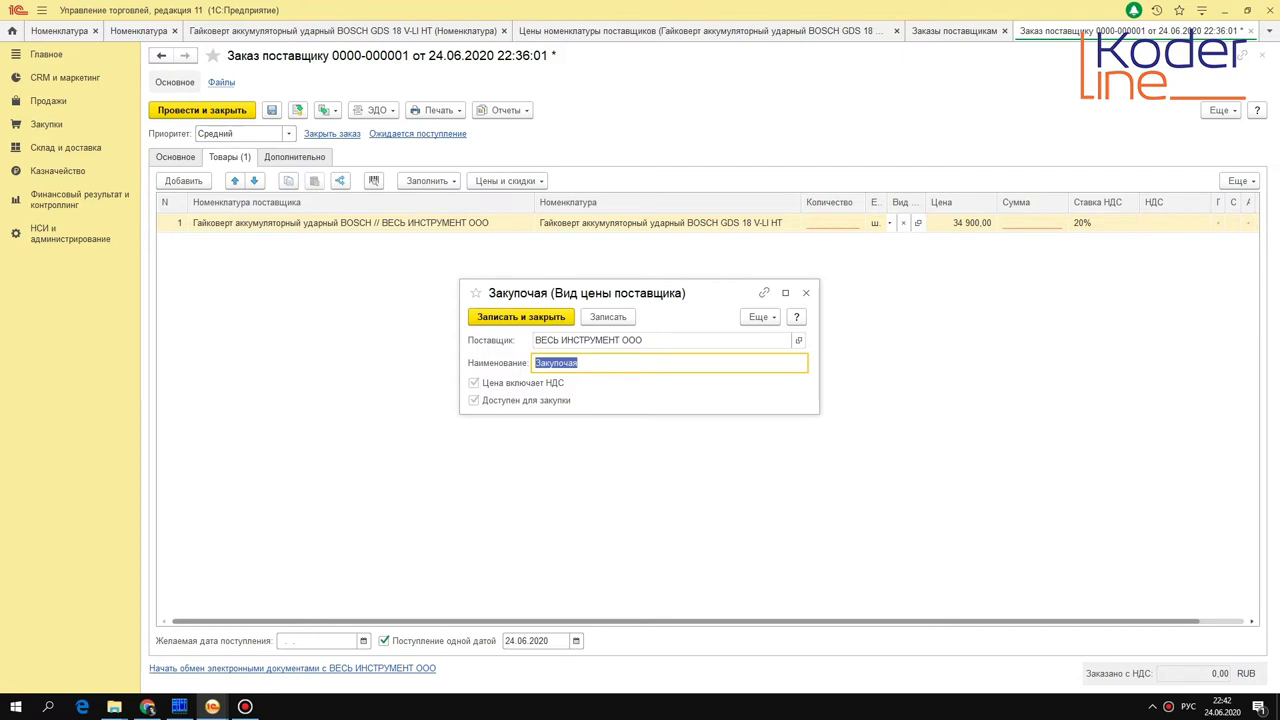
left_click(807, 294)
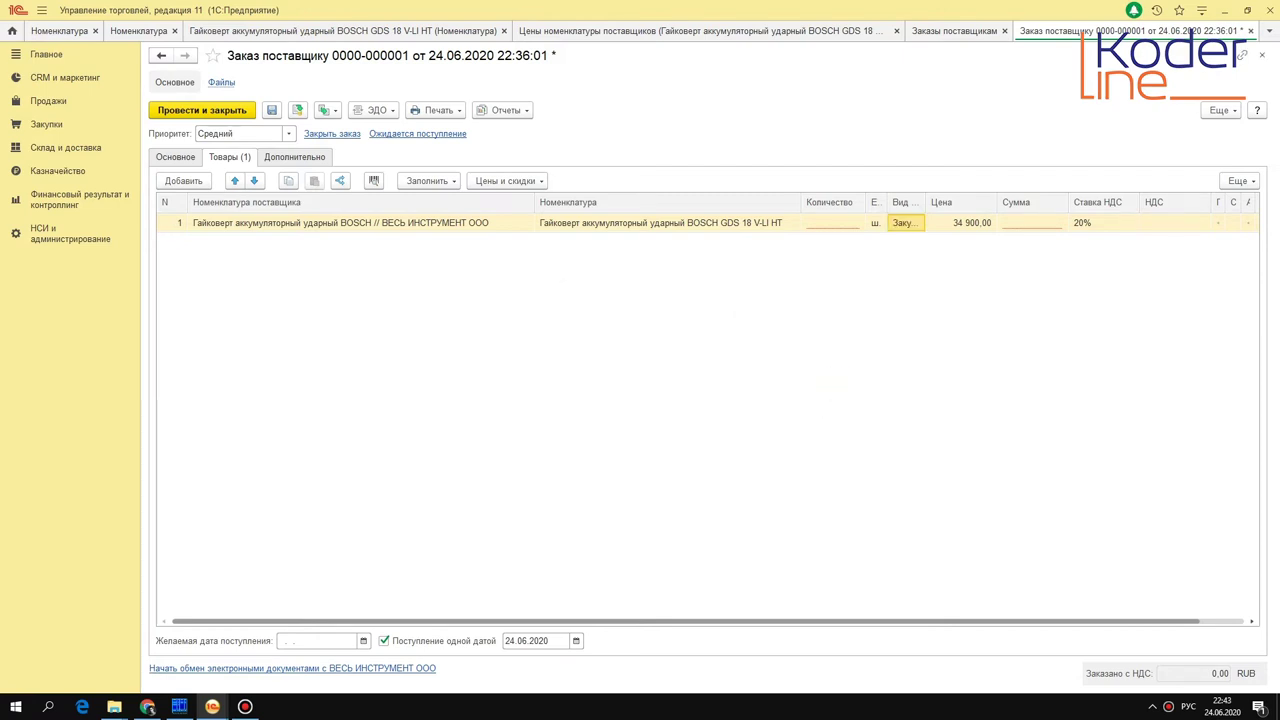
left_click_drag(768, 200, 761, 200)
left_click(946, 222)
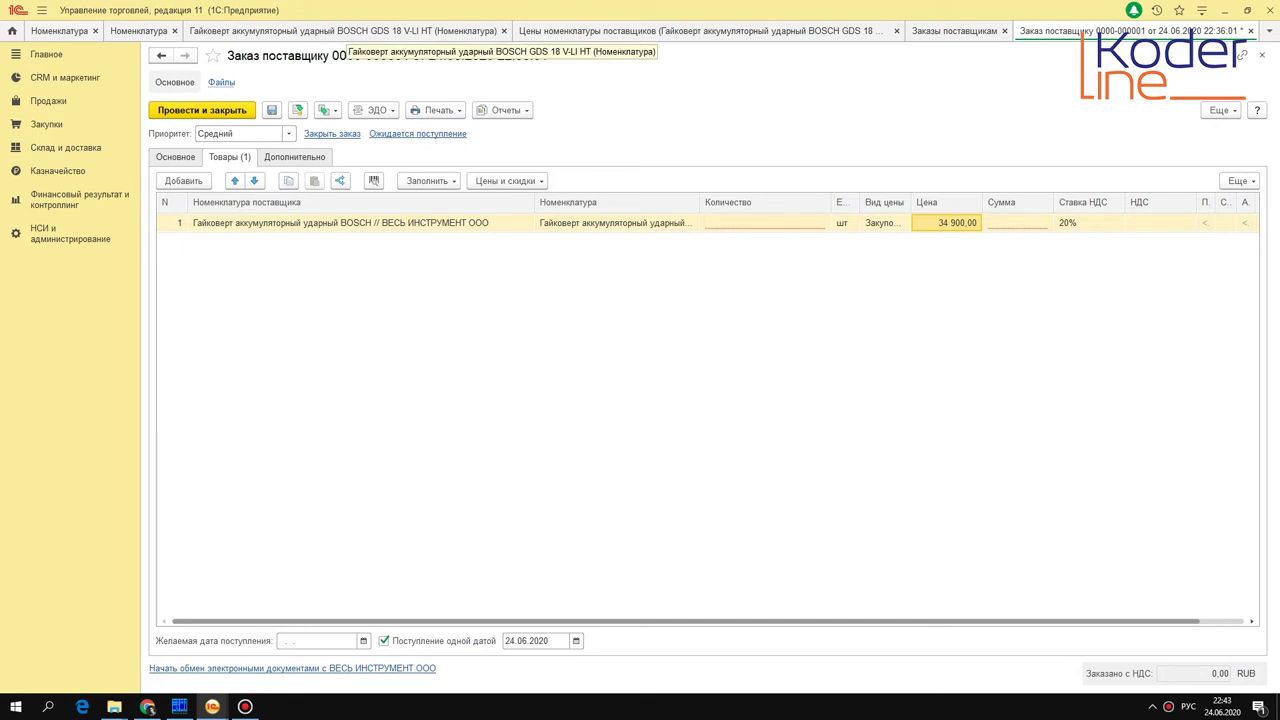
- Return to the BOSCH item's card and reopen its supplier price history
left_click(150, 33)
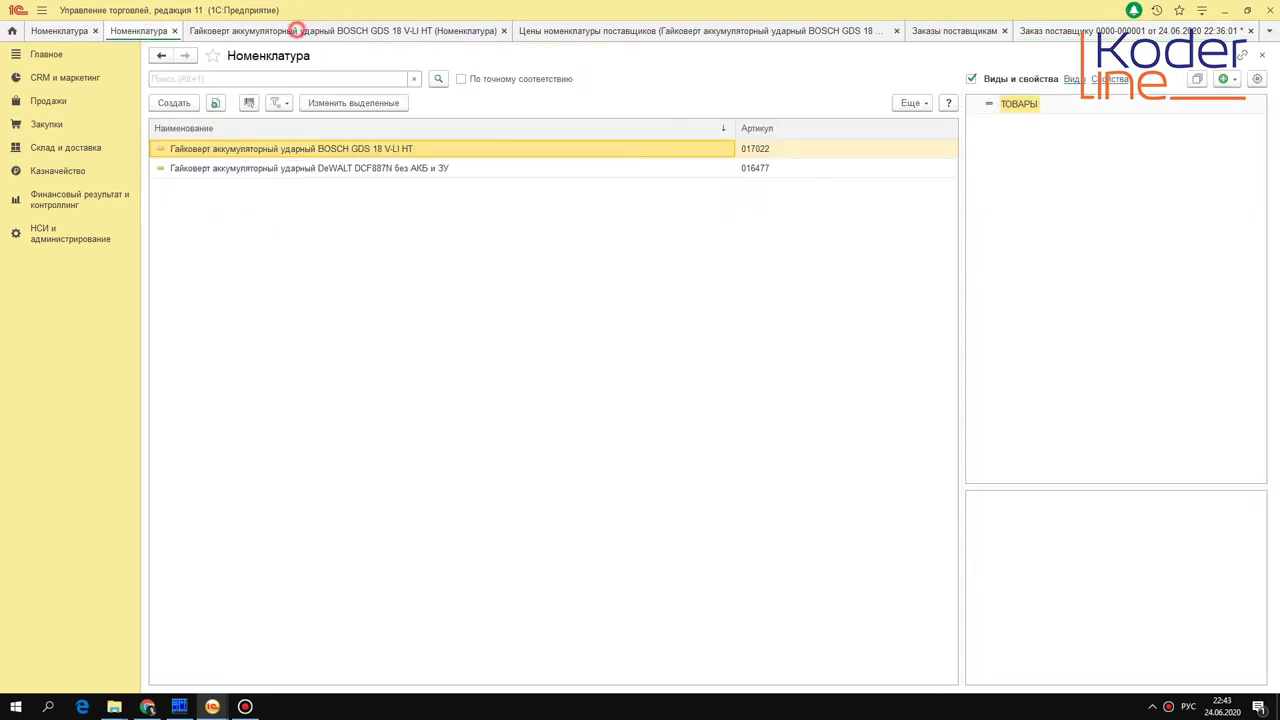
left_click(295, 30)
left_click(251, 466)
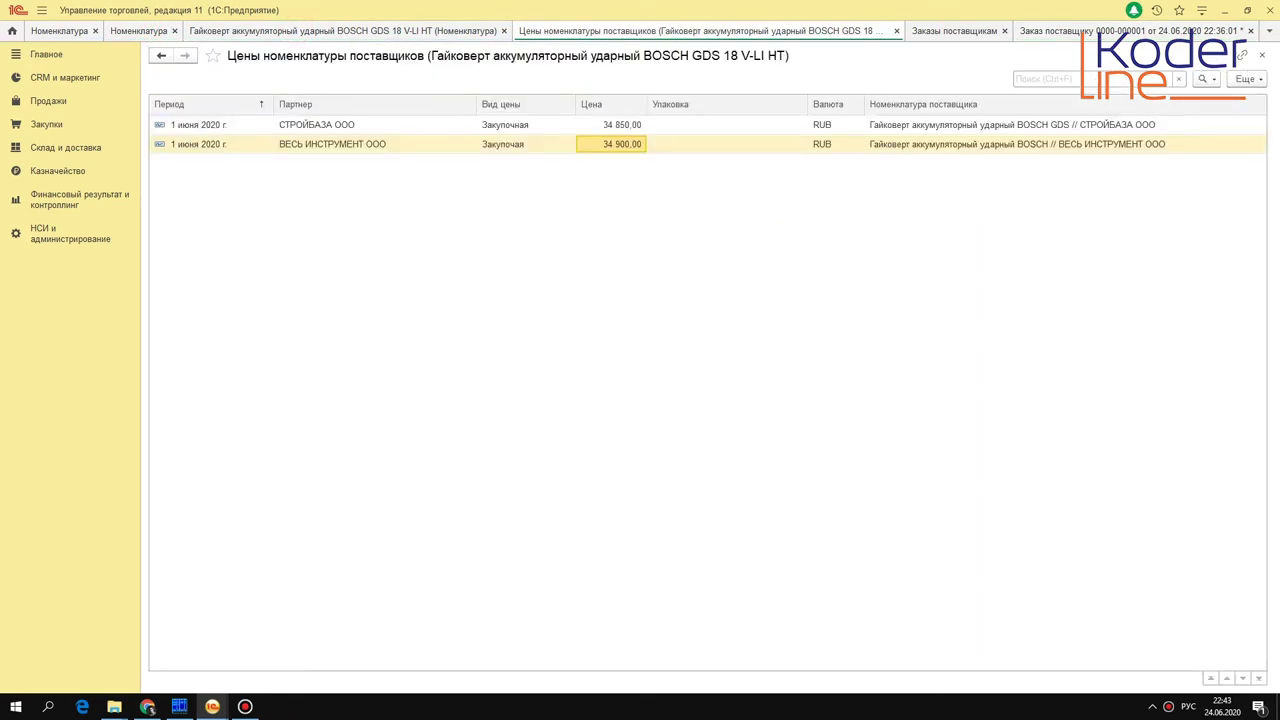
- Check the ВЕСЬ ИНСТРУМЕНТ ООО entry in the supplier price history and return to the supplier order's goods list
left_click(310, 144)
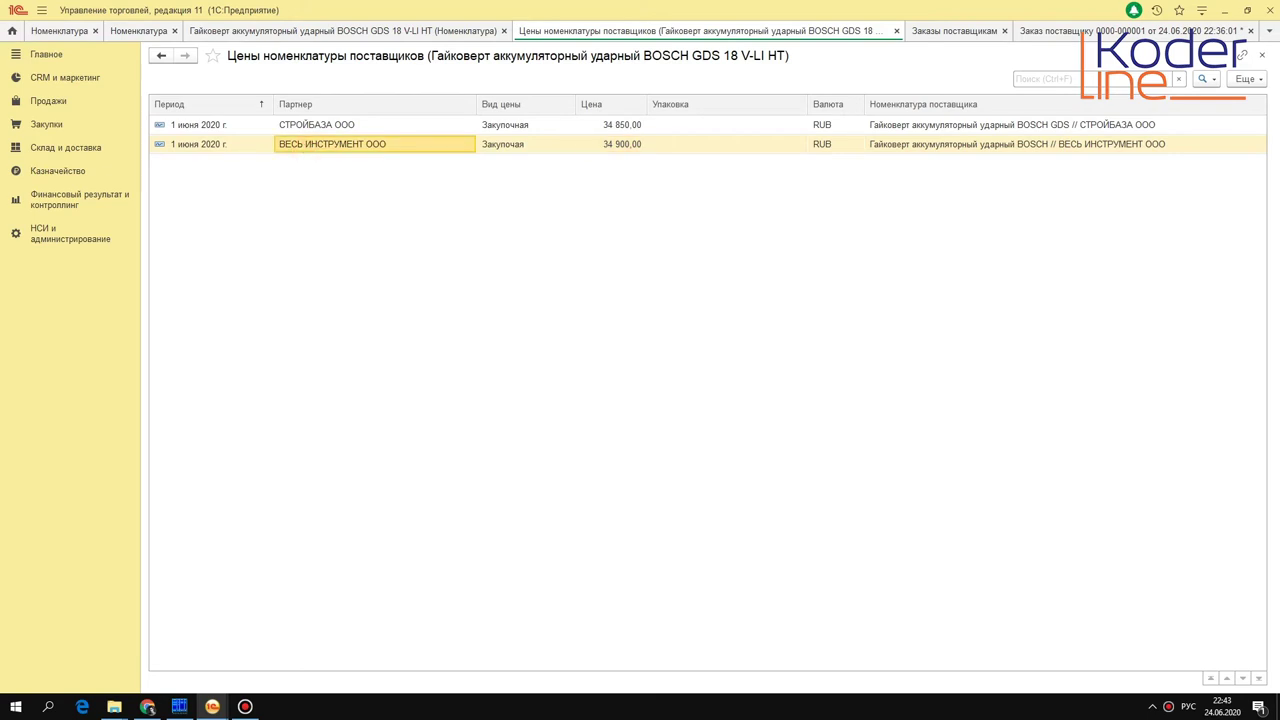
left_click(1060, 30)
left_click(175, 157)
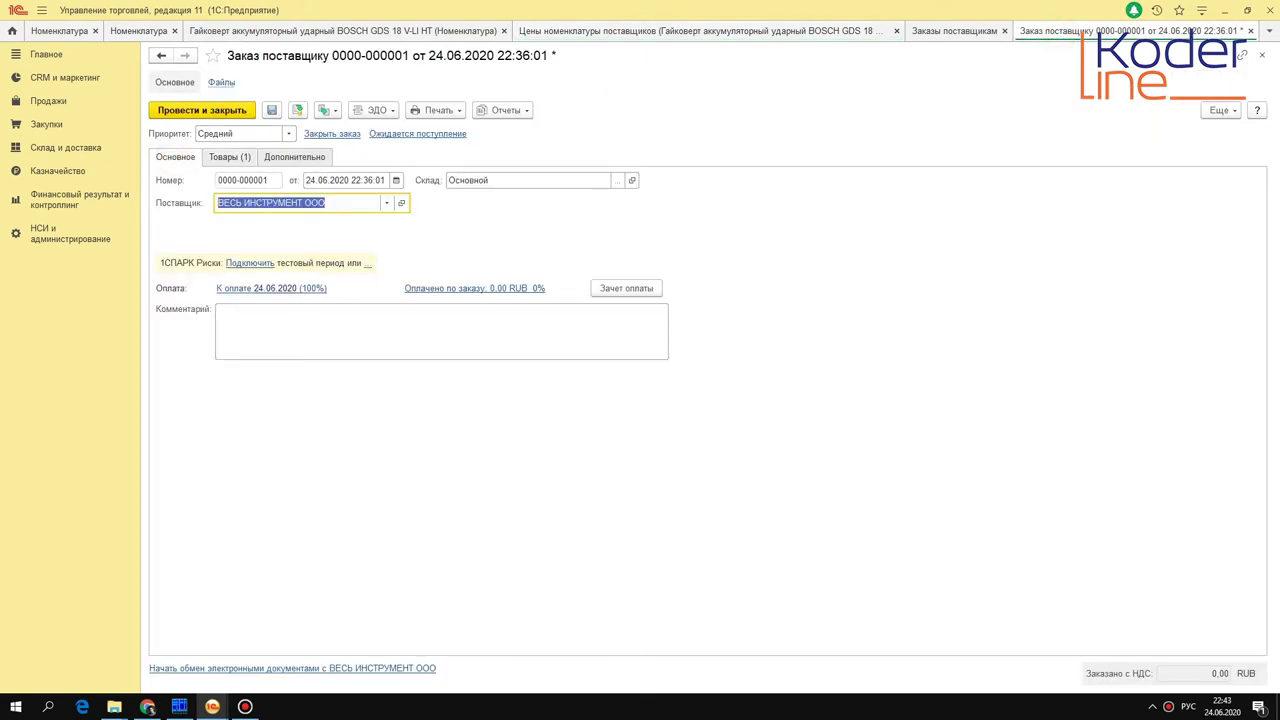
left_click(229, 157)
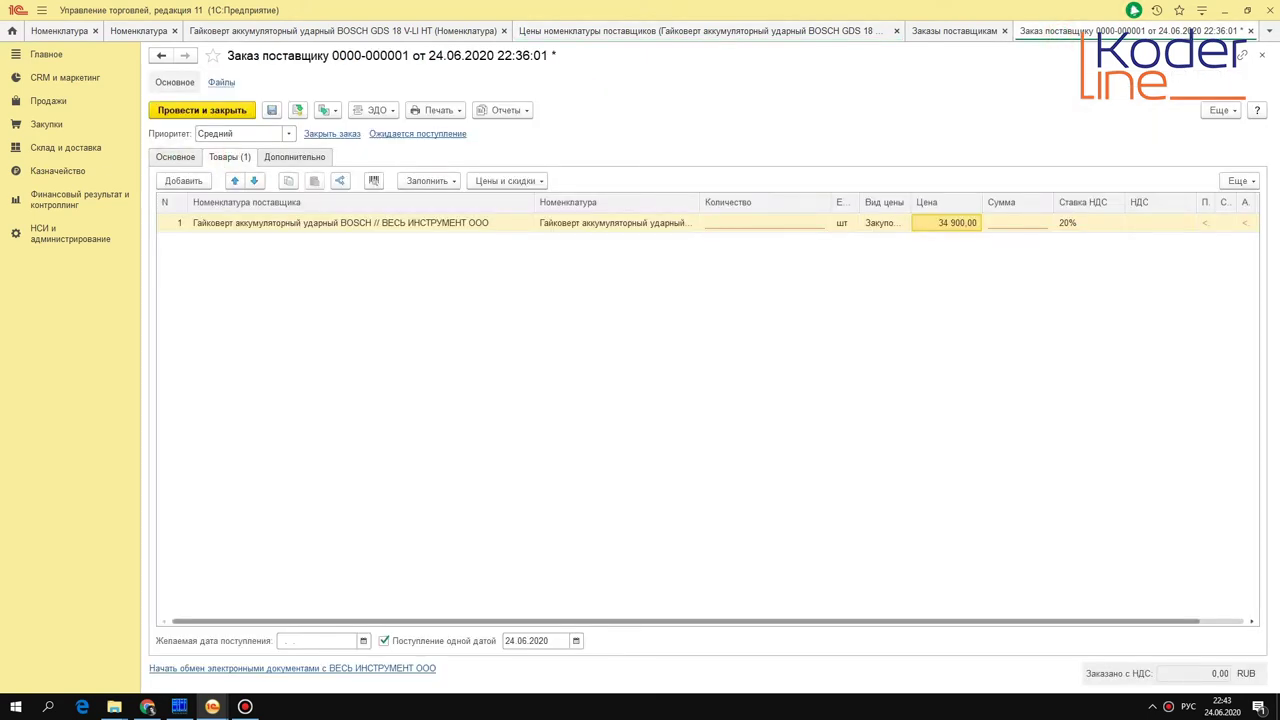
- Set the quantity of the ВЕСЬ ИНСТРУМЕНТ ООО goods line to 10 and check its amount
left_click(770, 224)
type("10")
key("Return")
left_click(1017, 223)
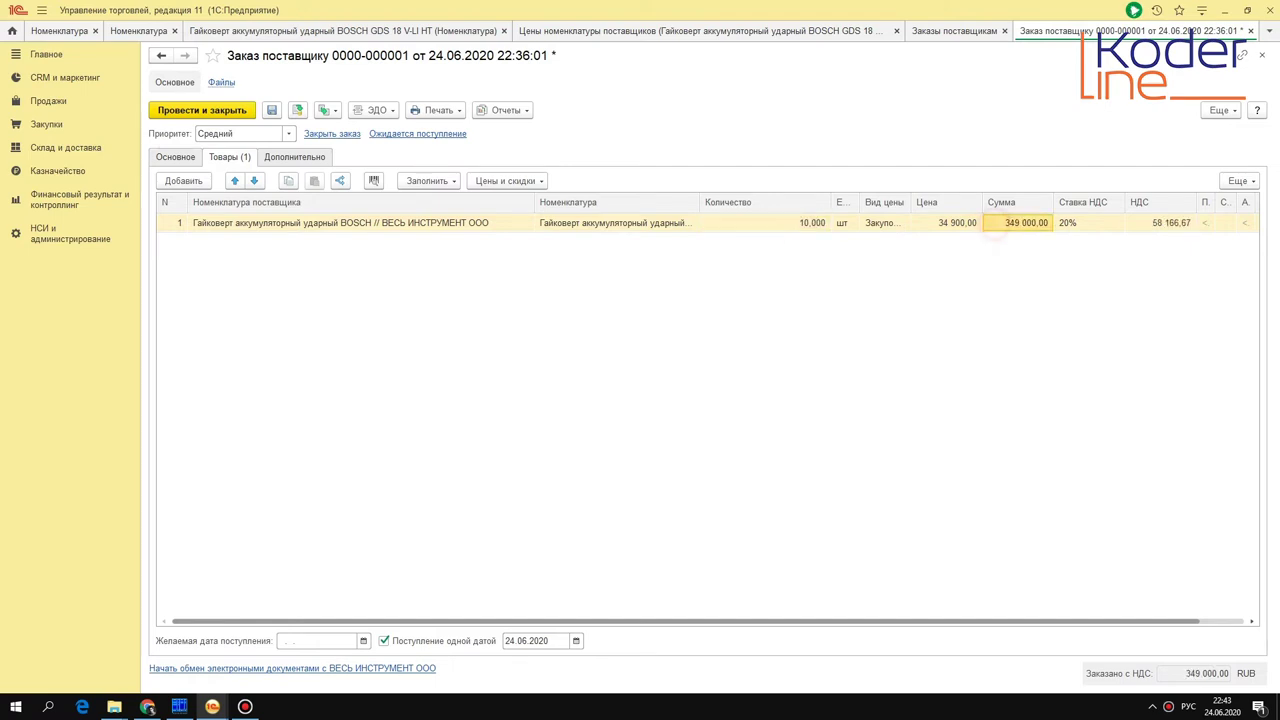
- Delete the goods line from the order and change the order's supplier to СТРОЙБАЗА ООО
left_click(240, 223)
key("Delete")
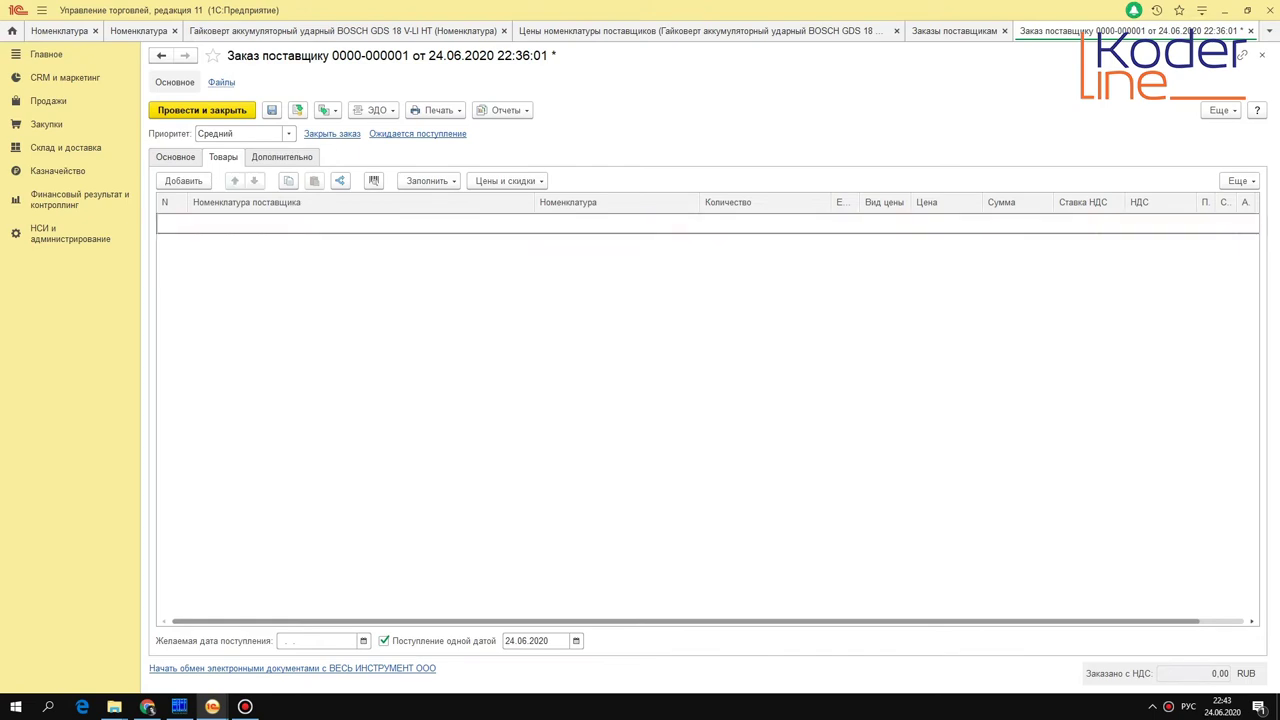
left_click(152, 155)
left_click(387, 203)
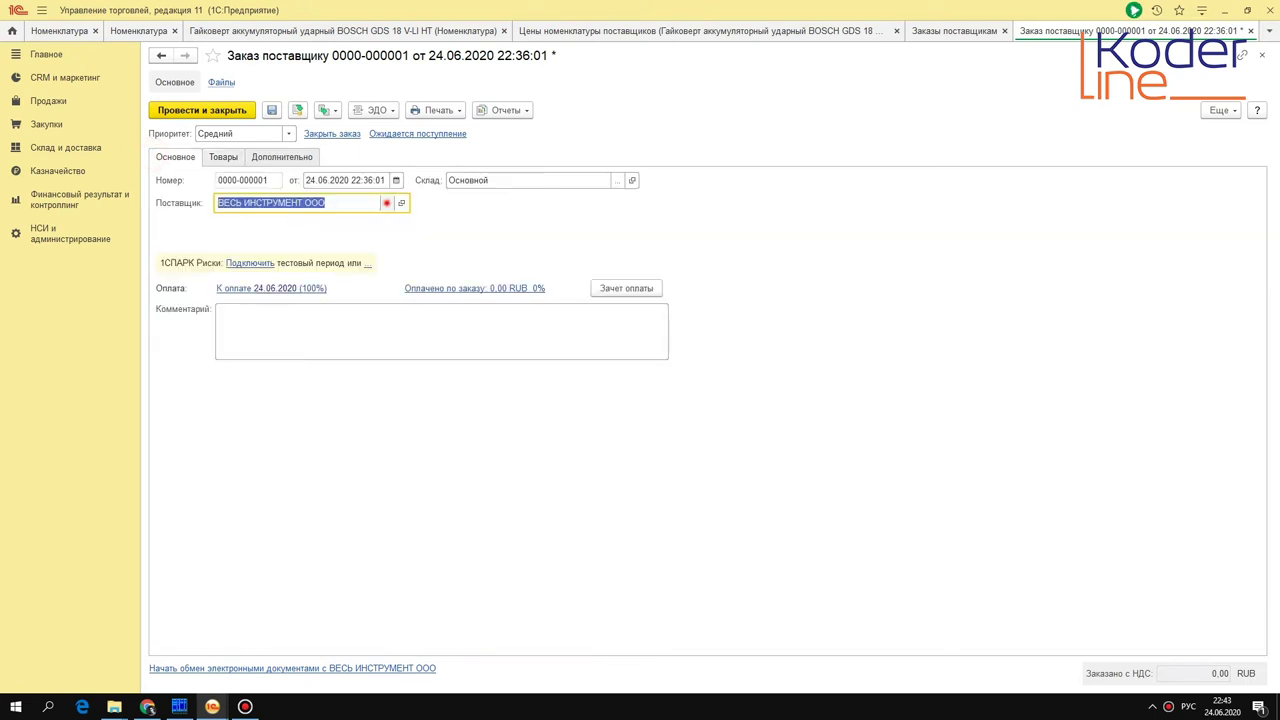
left_click(300, 243)
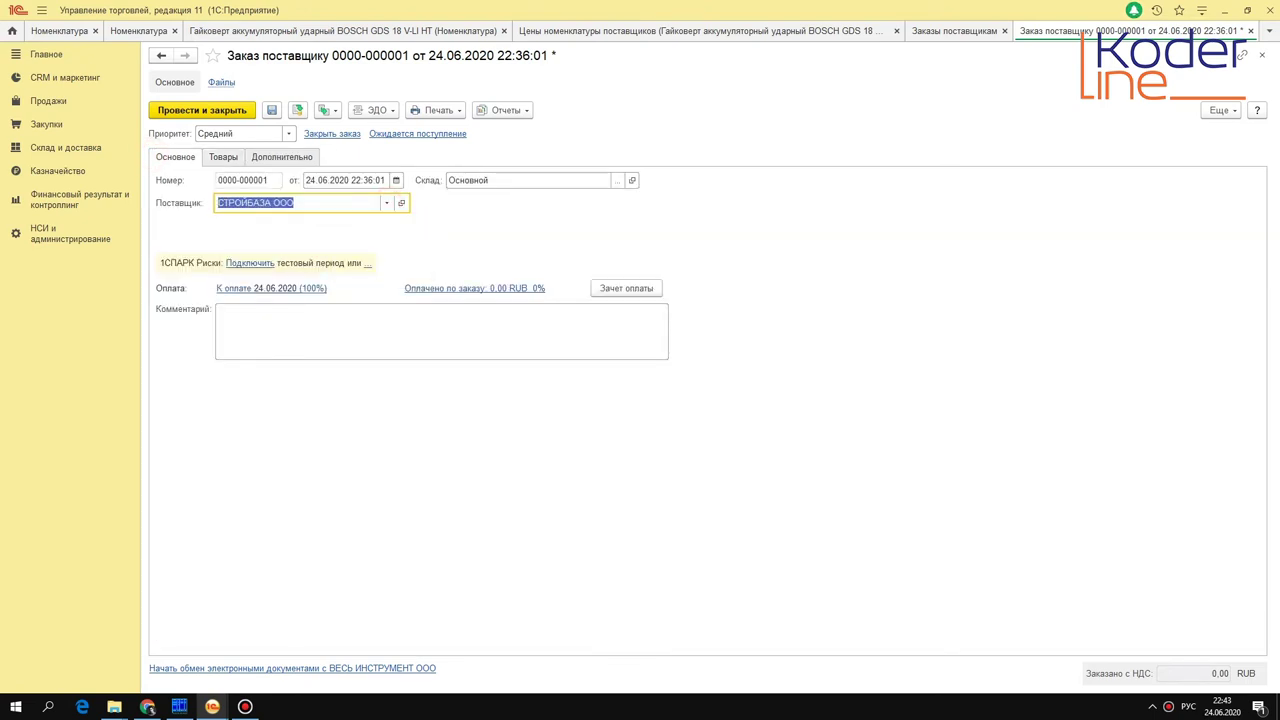
- Add a goods line with the supplier item Гайковерт аккумуляторный ударный BOSCH GDS // СТРОЙБАЗА ООО, checking its name and article in the selection list
left_click(223, 157)
left_click(183, 181)
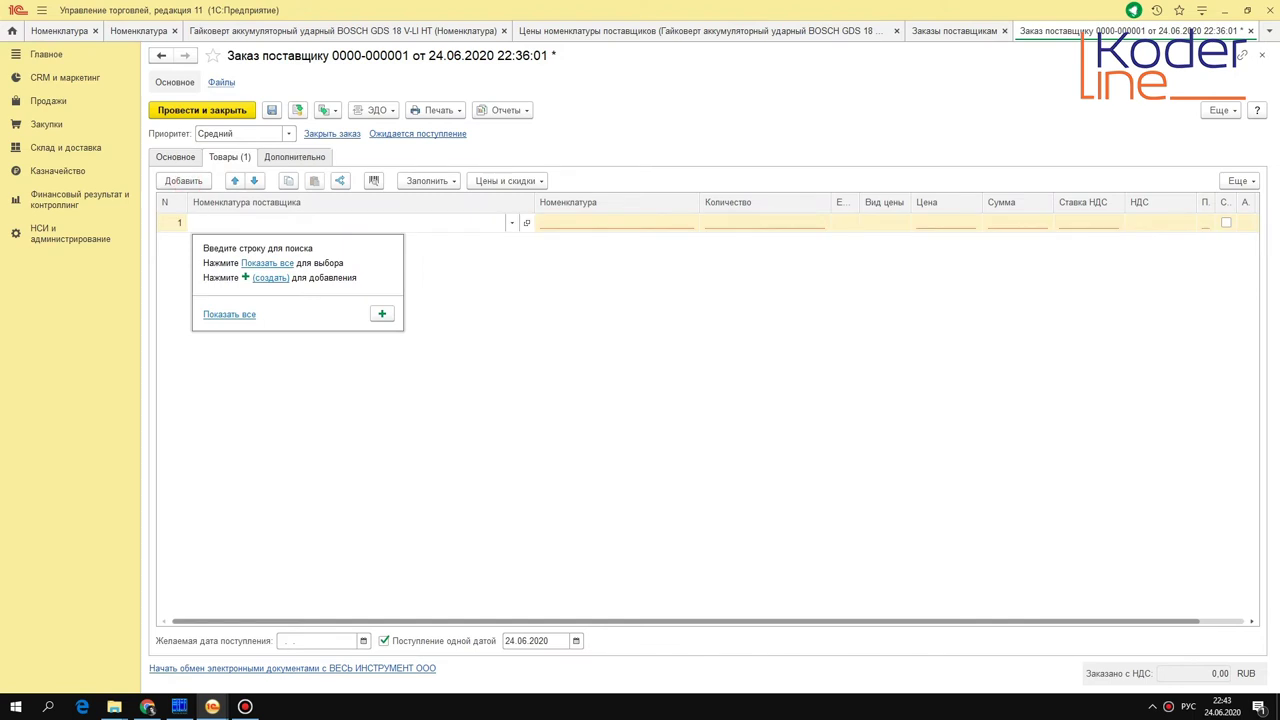
key("F4")
left_click(234, 97)
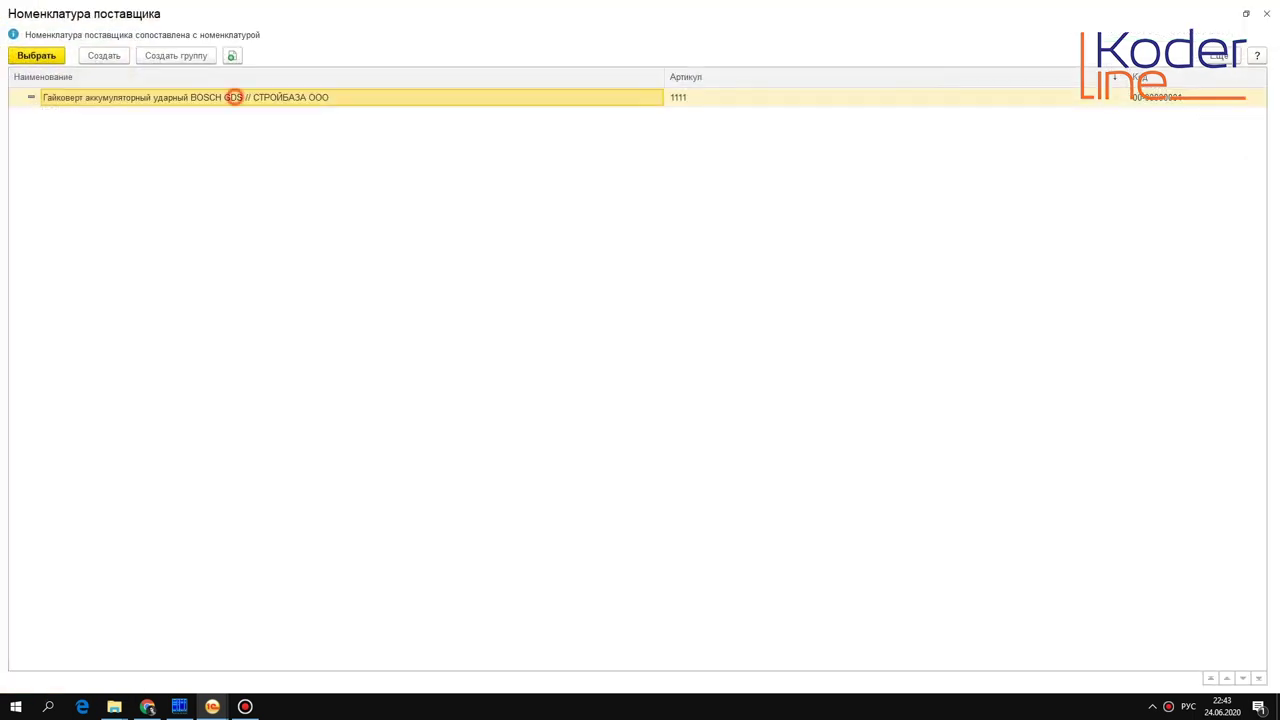
left_click(710, 97)
left_click(273, 97)
left_click(697, 97)
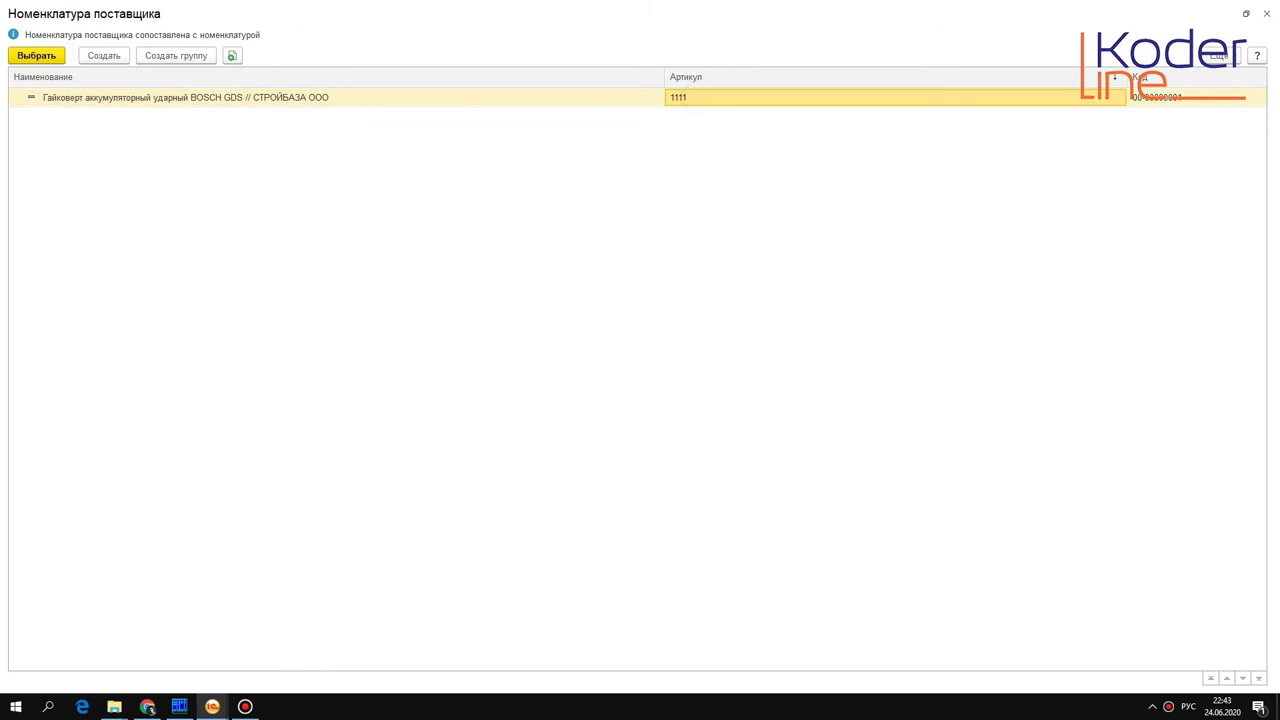
double_click(690, 98)
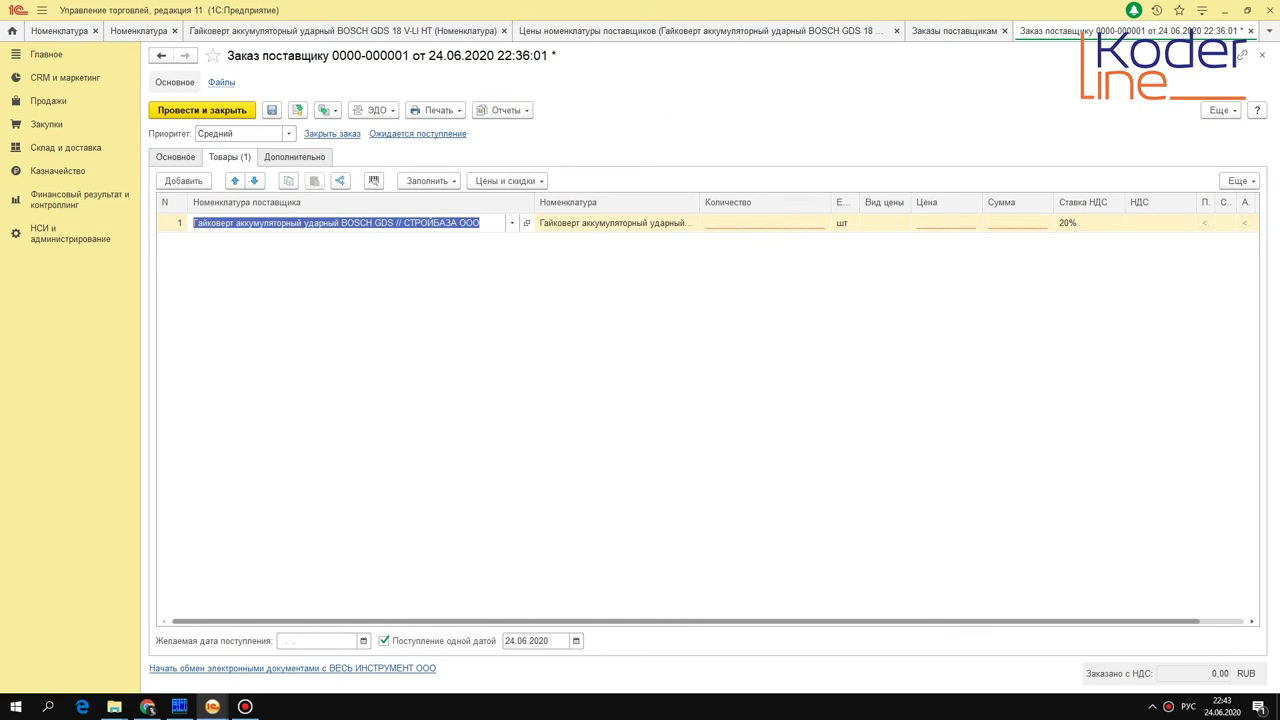
- Reselect the line's supplier item by article 1111 and choose Гайковерт аккумуляторный ударный BOSCH GDS 18 V-LI HT as its own item
type("1111")
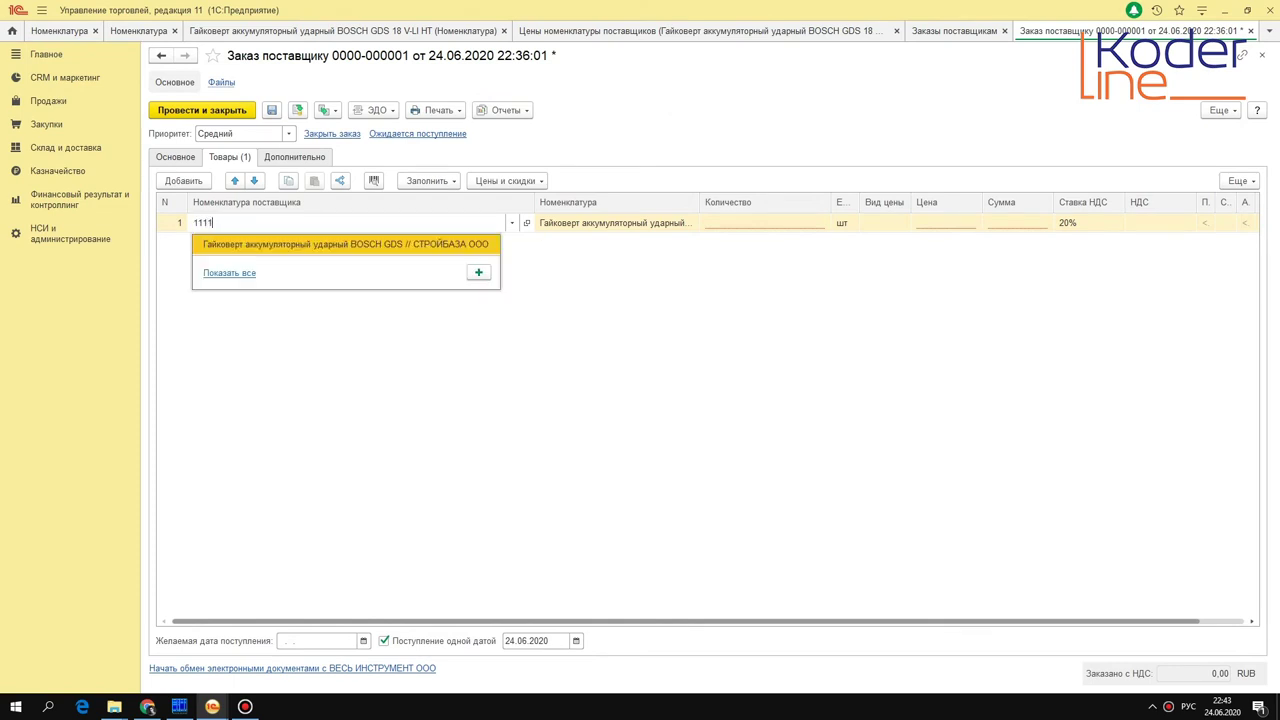
left_click(410, 240)
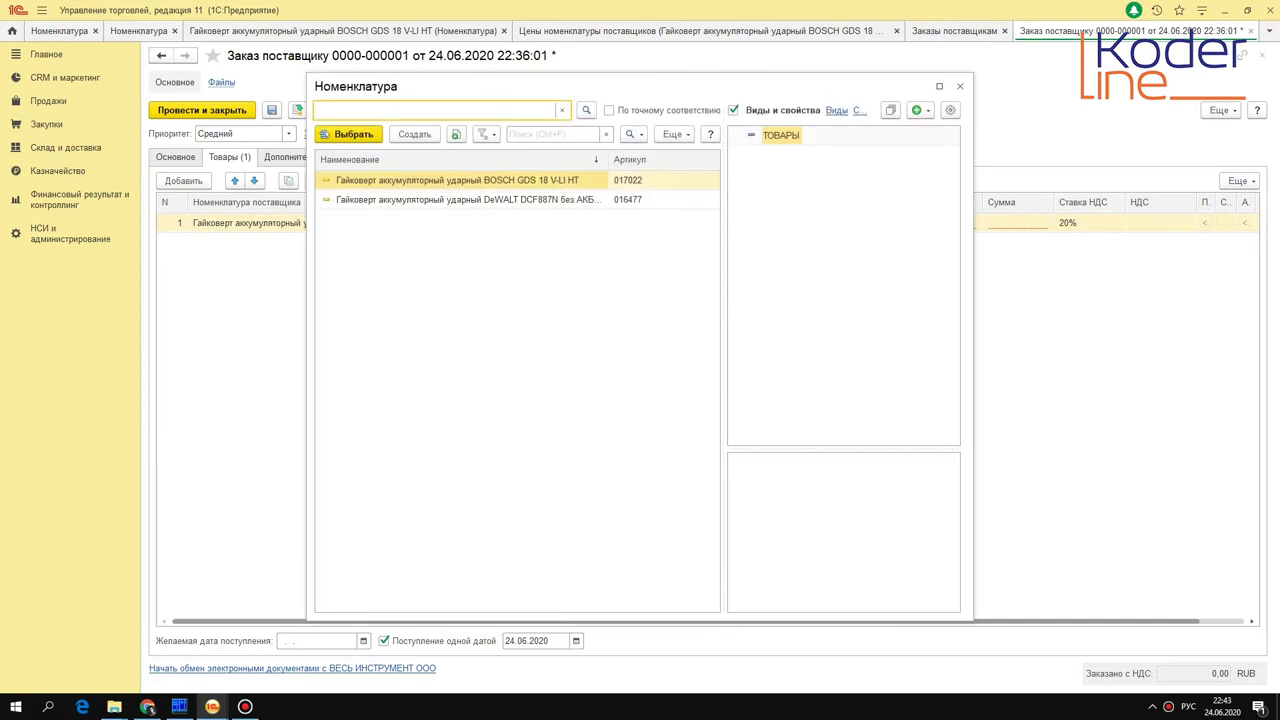
left_click(536, 181)
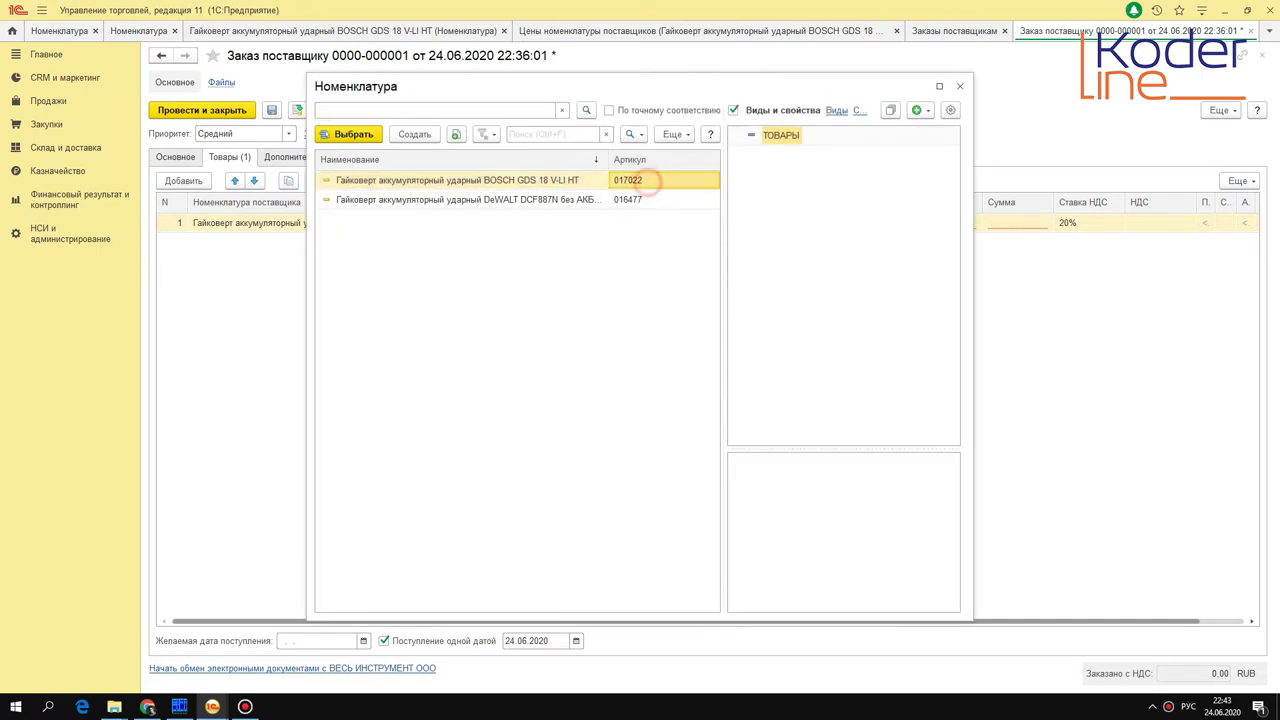
double_click(512, 181)
- Set the line's quantity to 10 and fill its price by the supplier price type Закупочная
left_click(746, 222)
type("10")
key("Return")
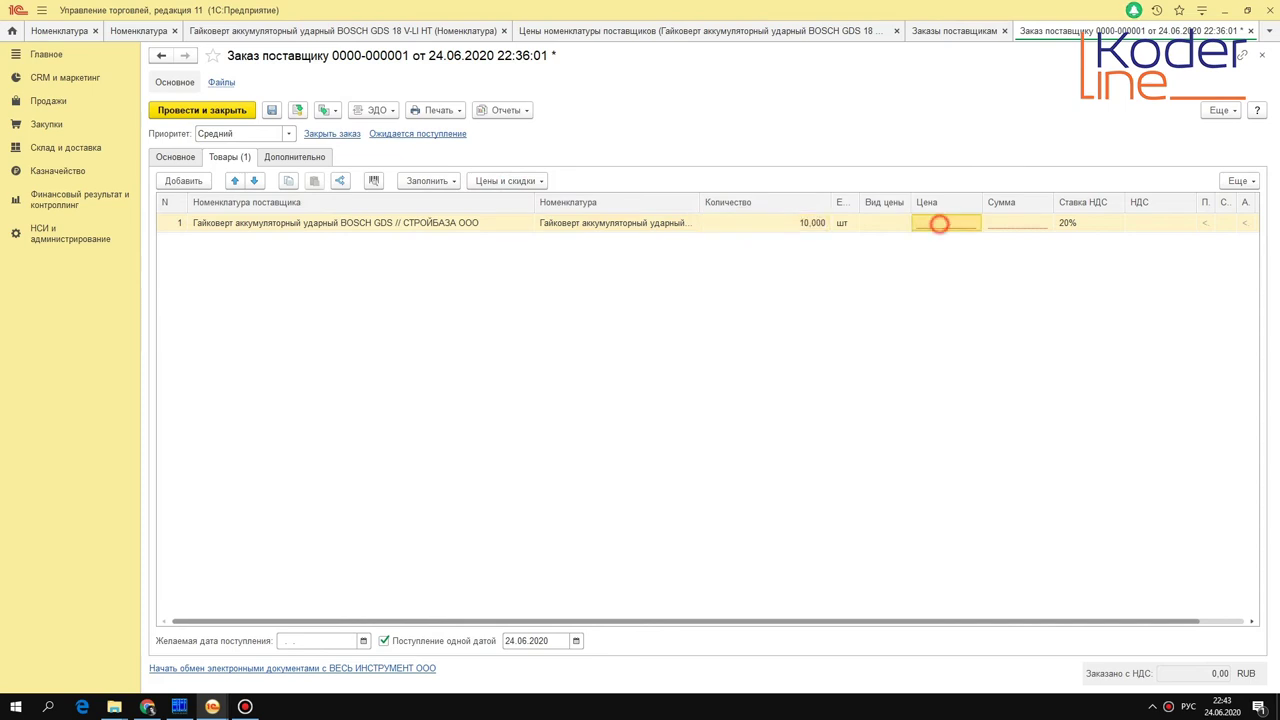
left_click(507, 181)
left_click(523, 200)
double_click(520, 300)
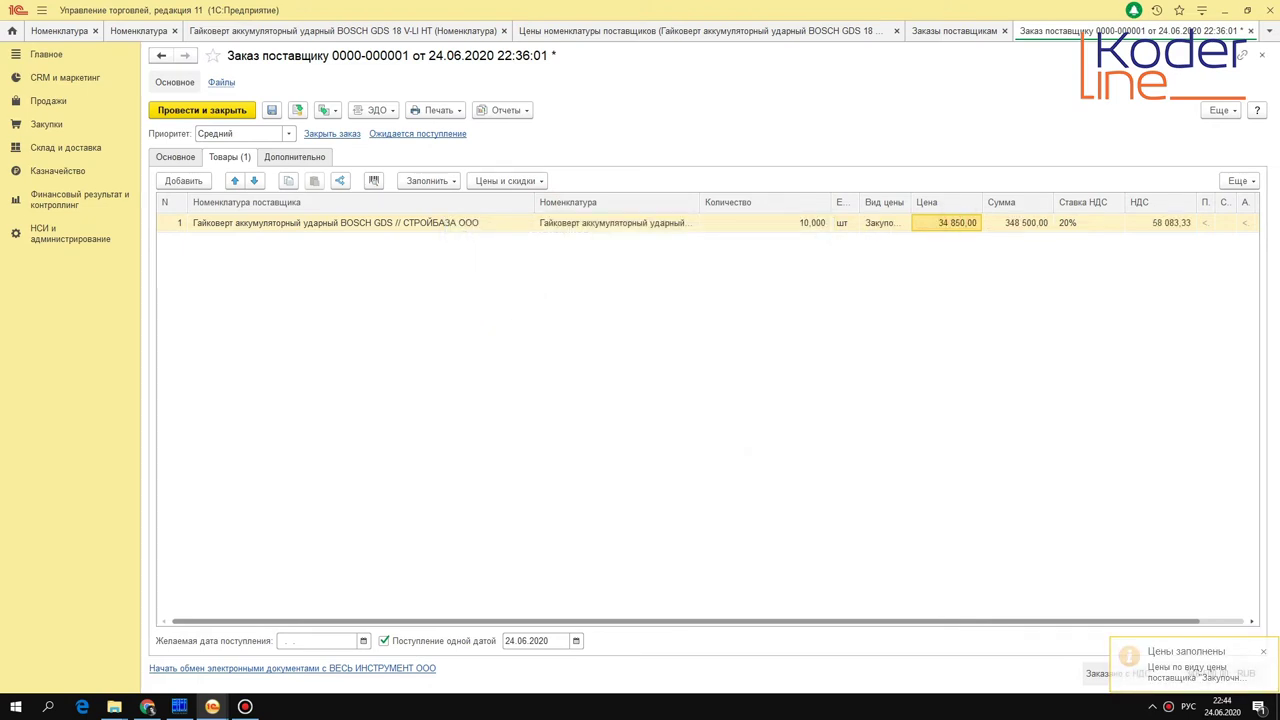
- Check the СТРОЙБАЗА ООО price in the supplier price history, return to the supplier order and post it
left_click(574, 25)
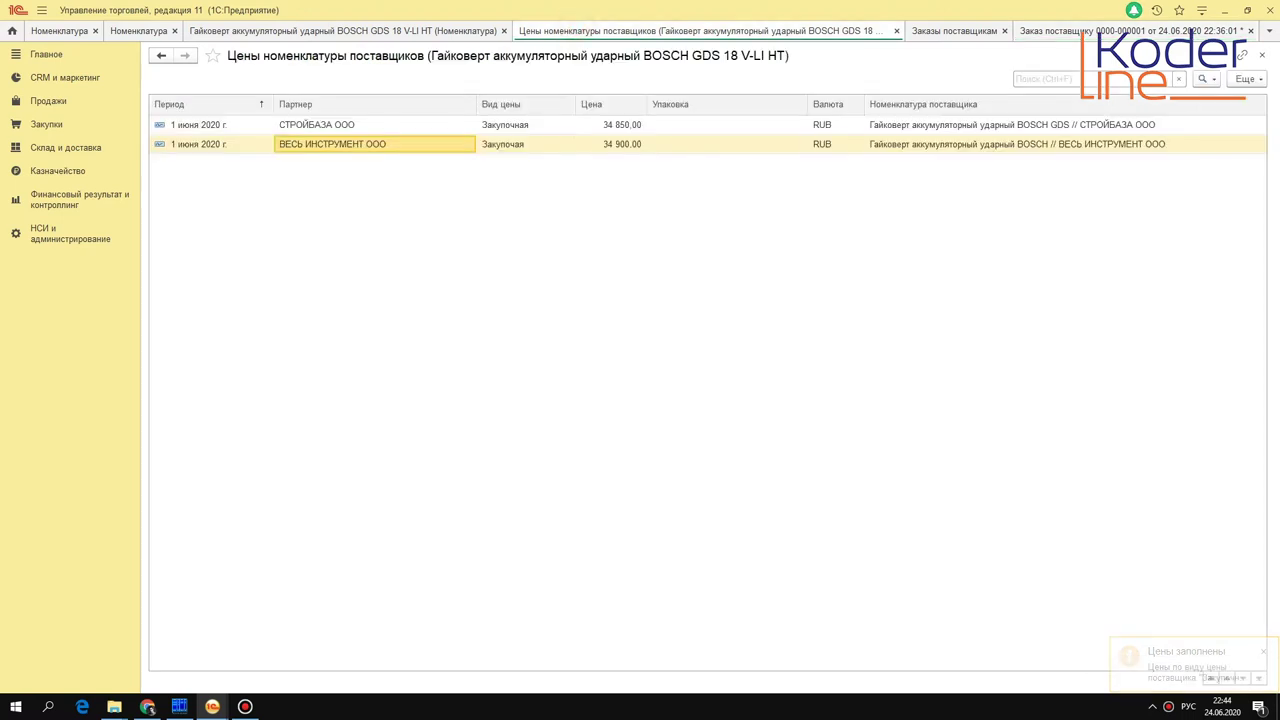
left_click(628, 124)
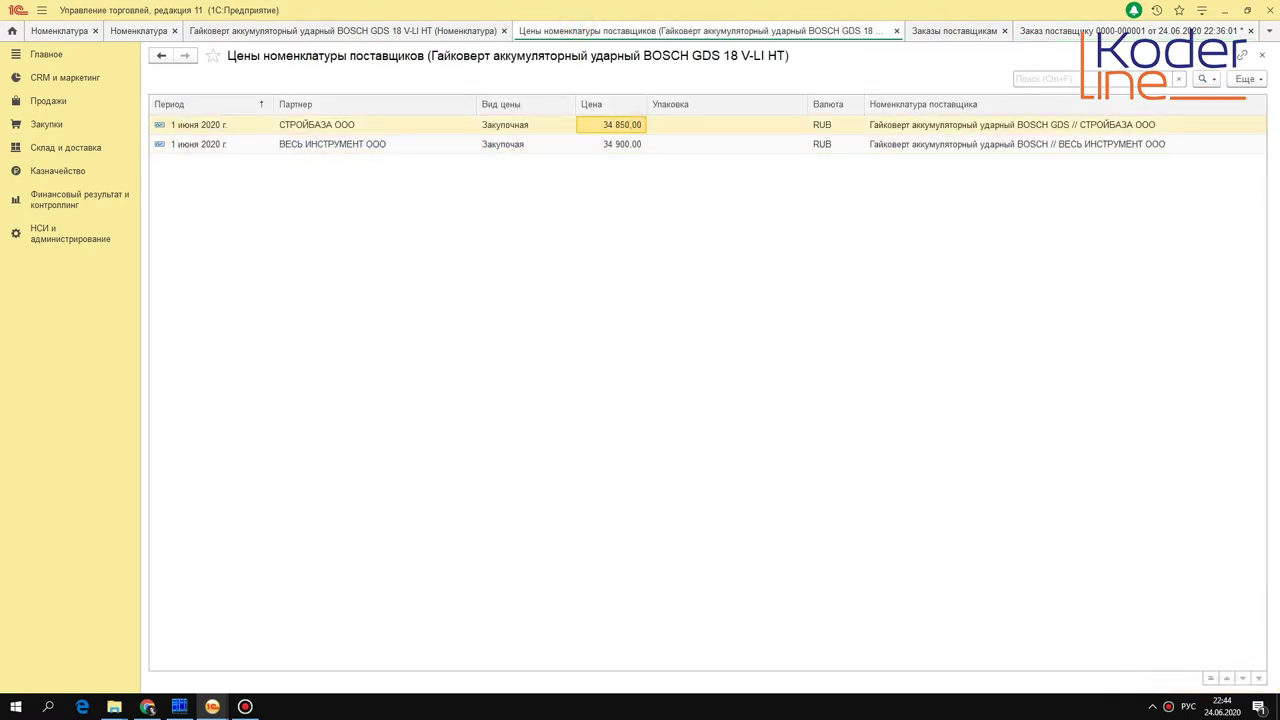
left_click(1078, 26)
left_click(196, 158)
left_click(297, 110)
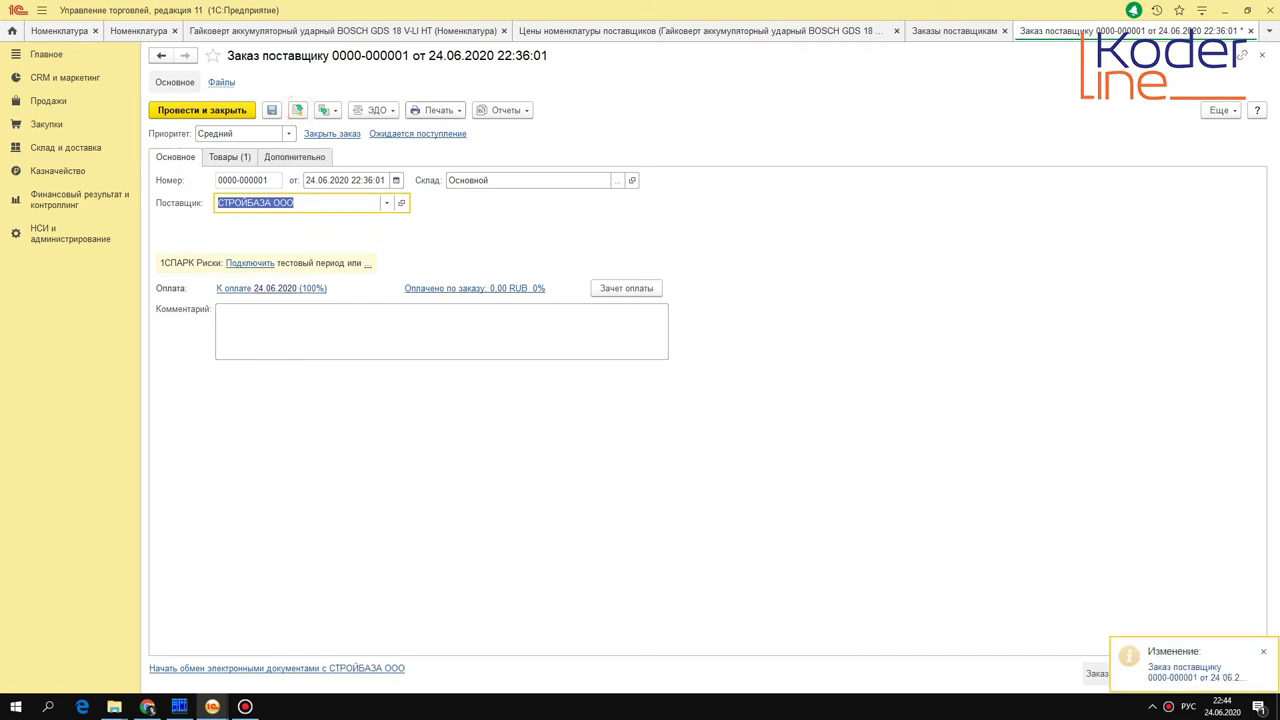
- View the Заказ поставщику print form, examine the line's article and item name, and close the form
left_click(441, 110)
left_click(451, 126)
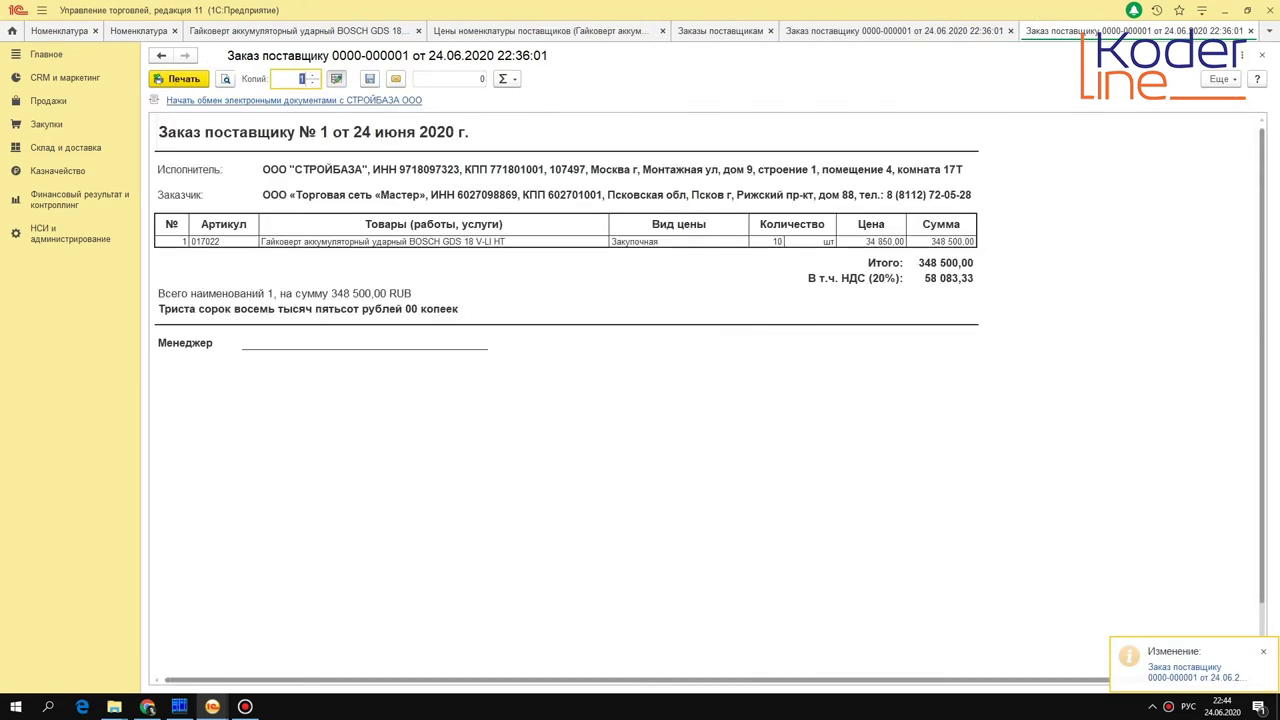
left_click(210, 241)
left_click(333, 242)
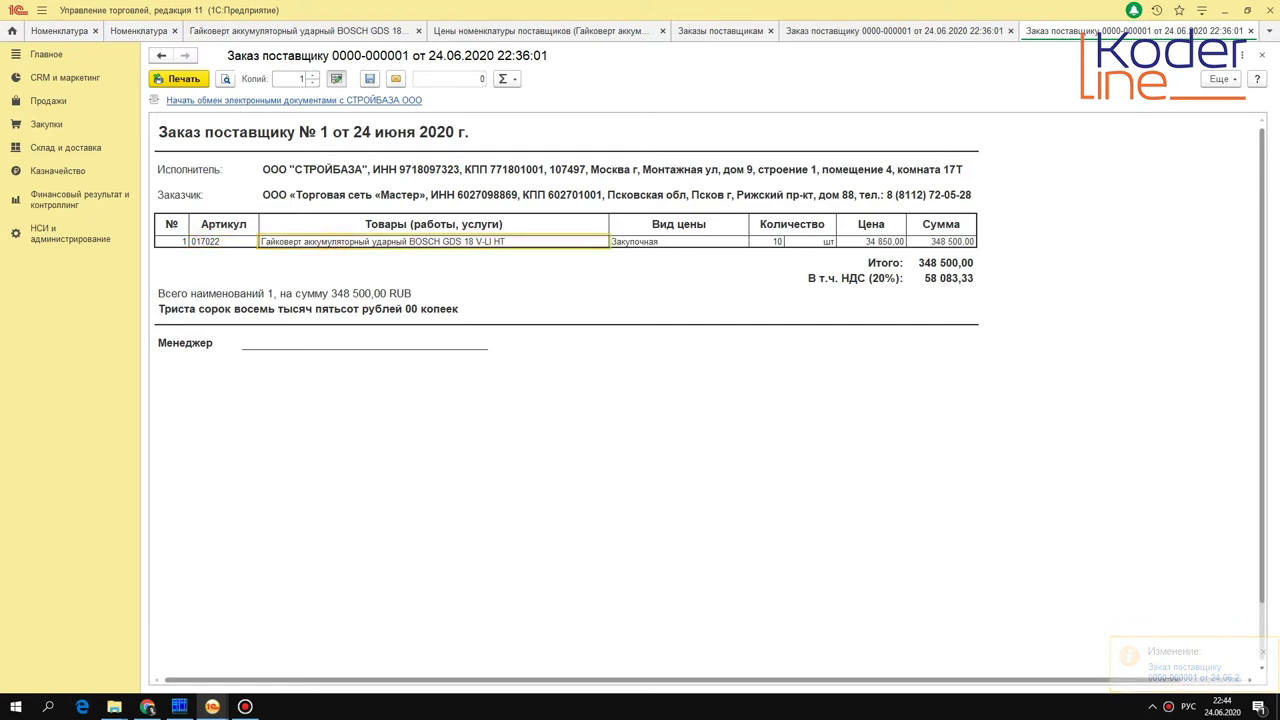
key("Escape")
- View the Заказ поставщику по данным поставщика print form, examine the supplier's article and item name, and close the form
left_click(437, 110)
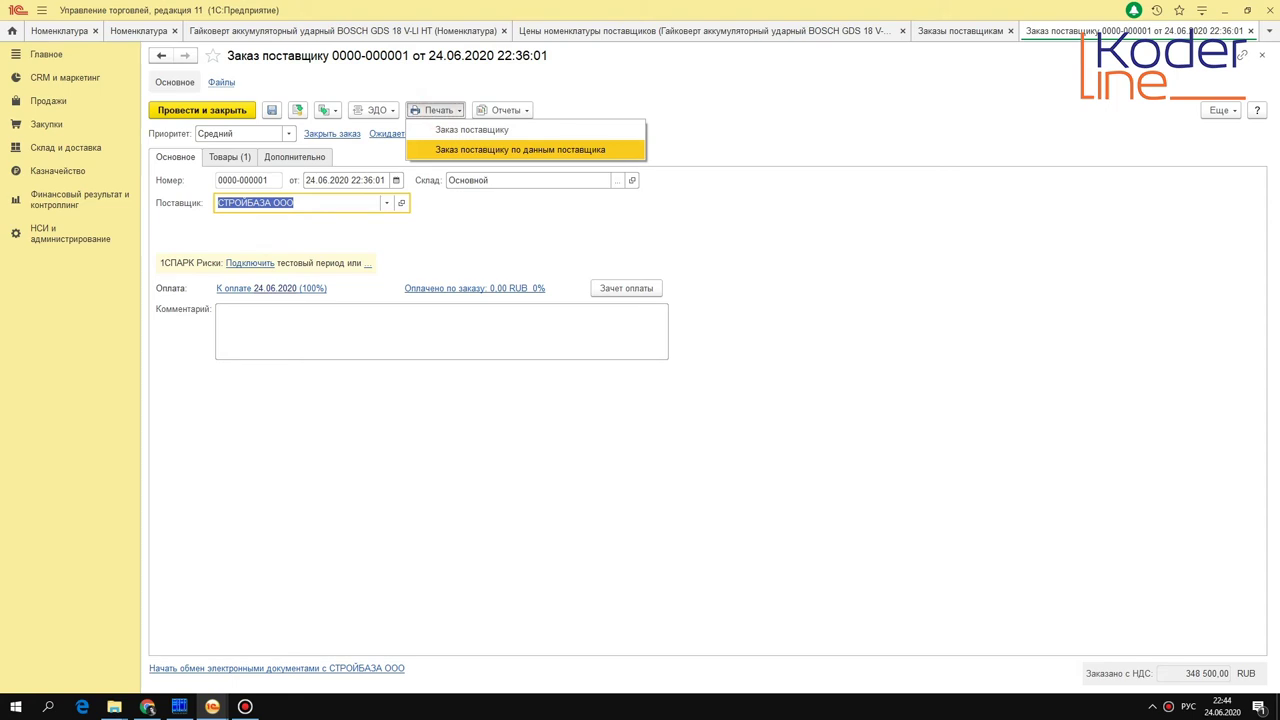
left_click(491, 150)
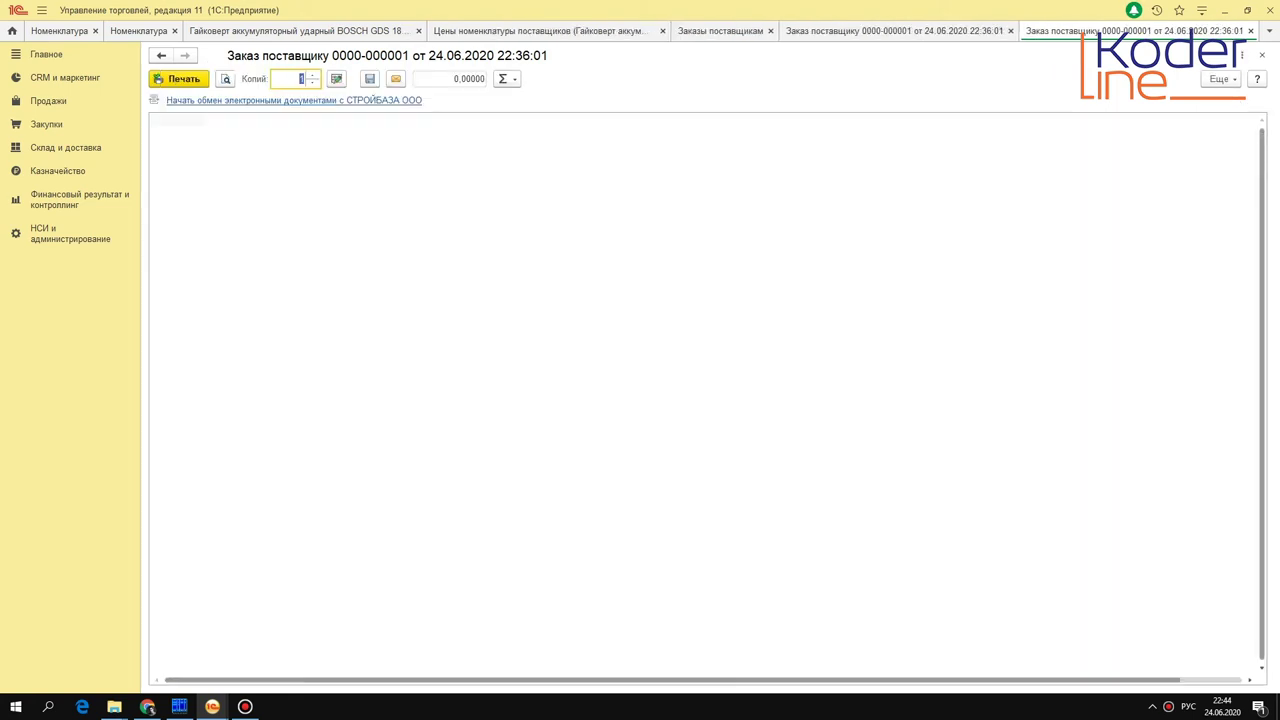
left_click(202, 240)
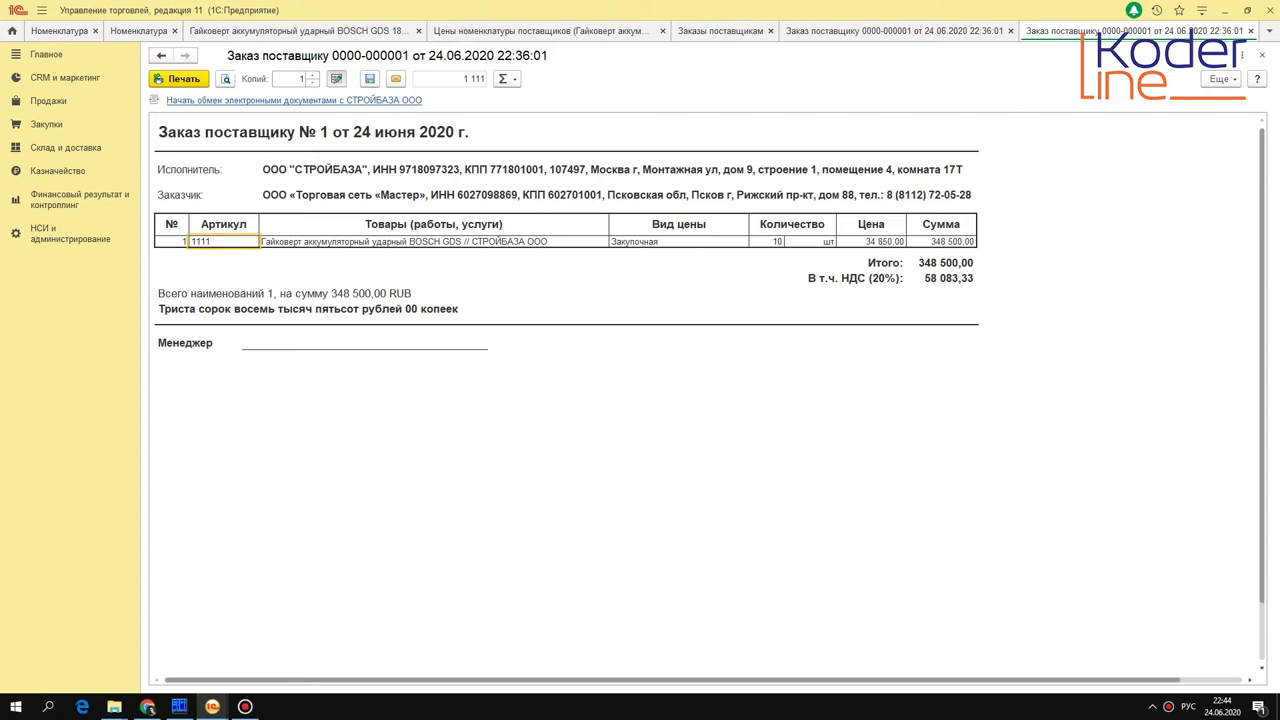
left_click(306, 240)
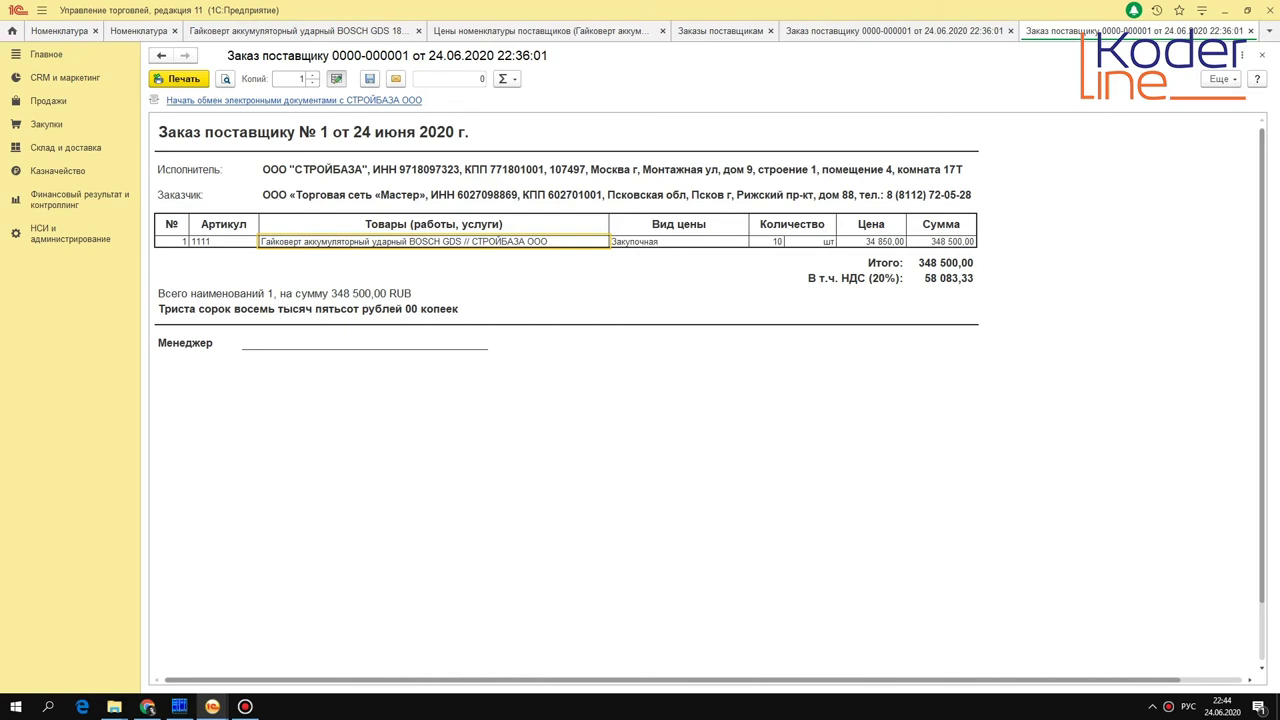
key("Escape")
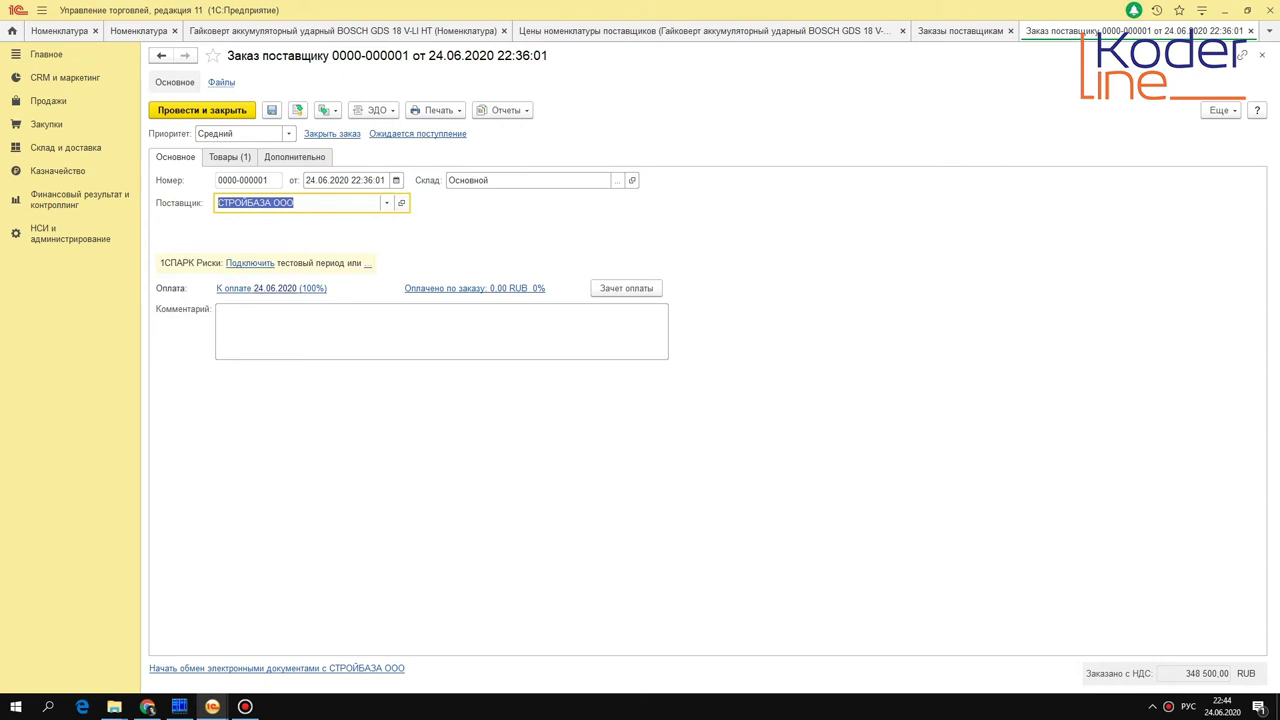
- Rename the supplier price type used in the goods line to Дилерская 10% and save its card
left_click(229, 157)
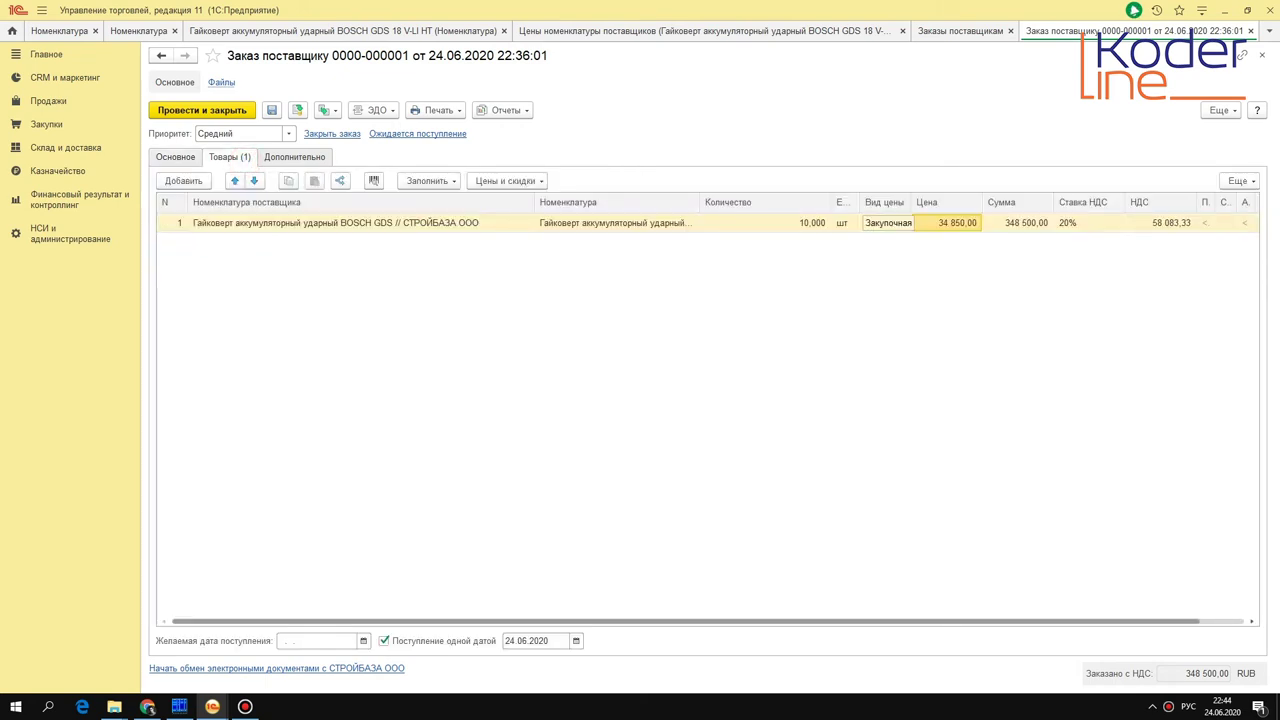
double_click(903, 222)
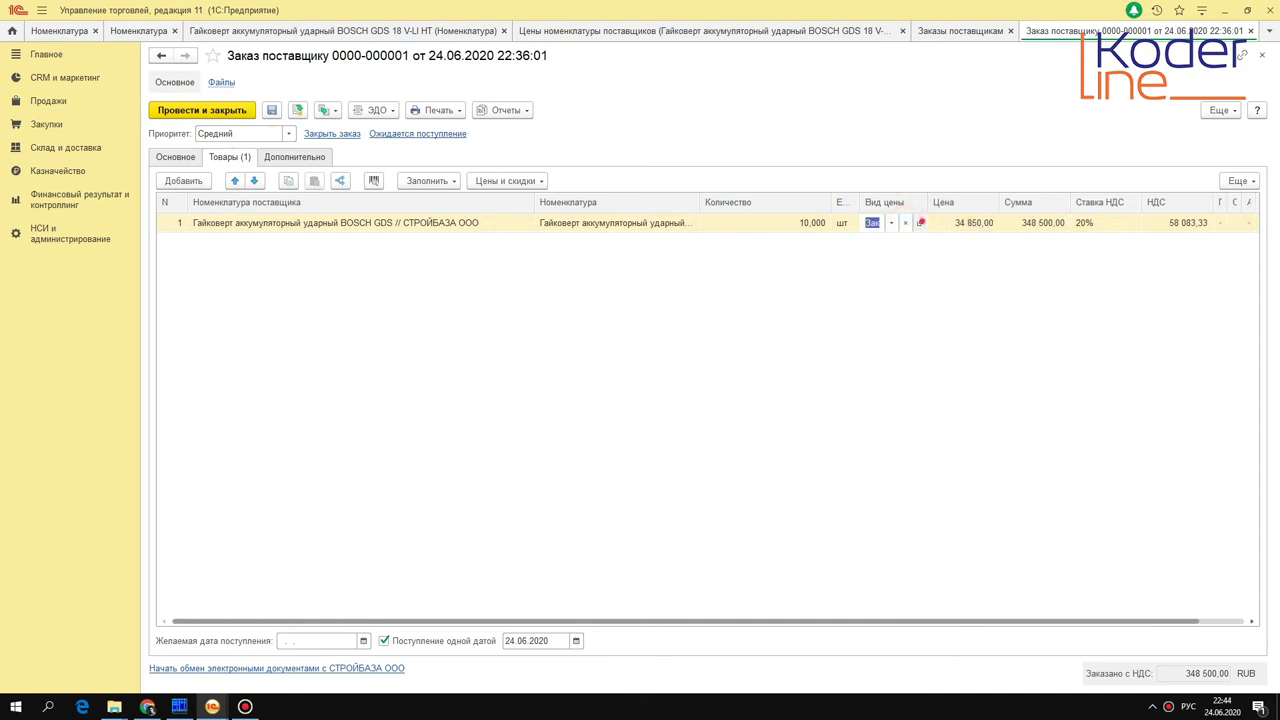
left_click(920, 222)
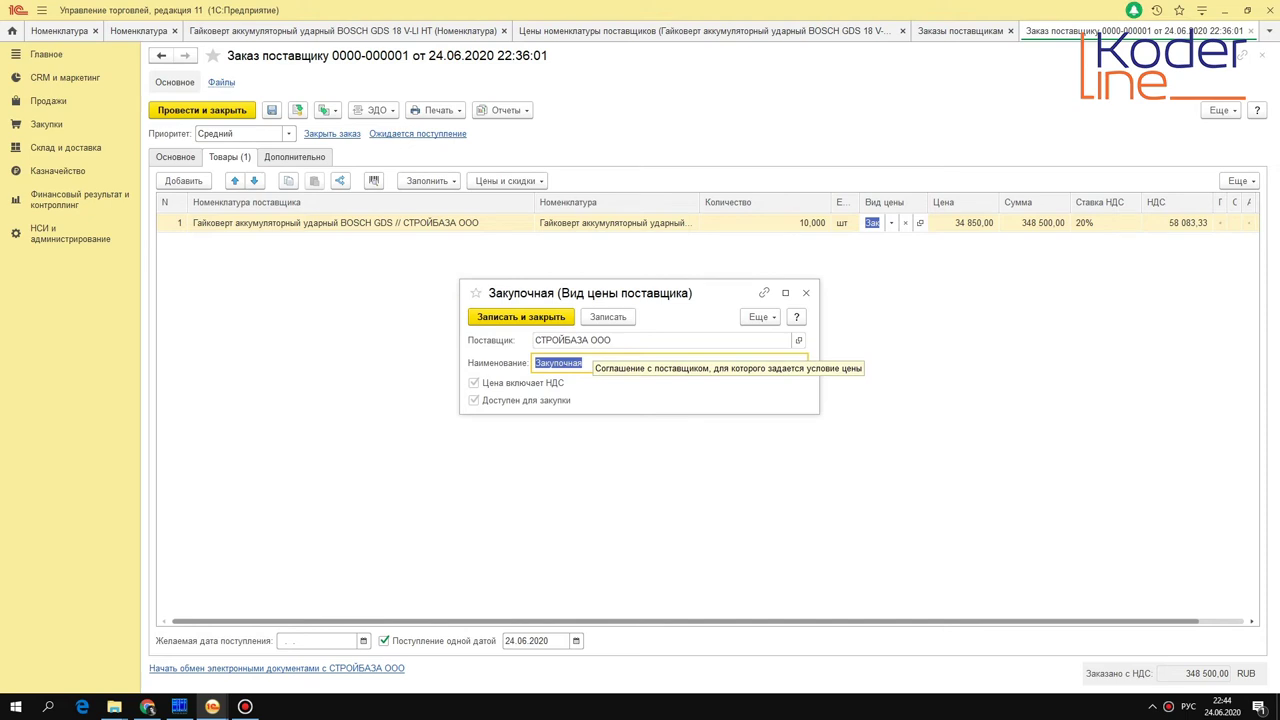
type("Диле")
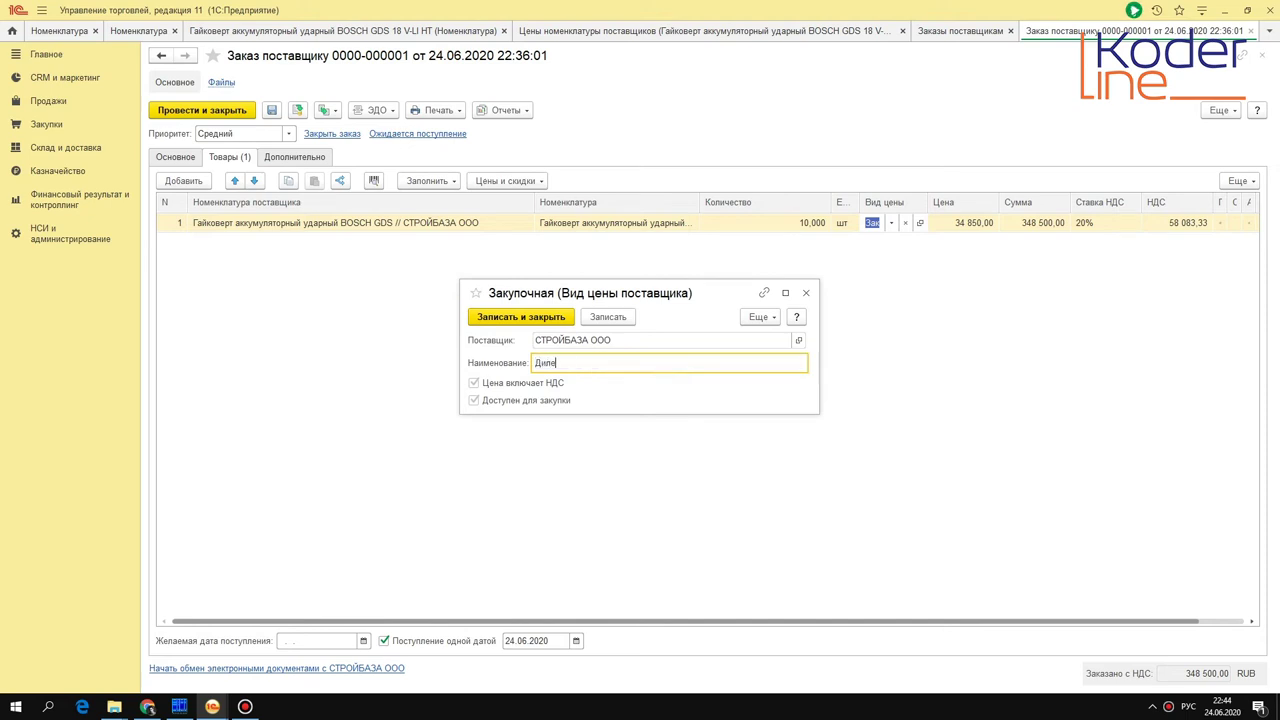
type("рская 10%")
key("ctrl+Return")
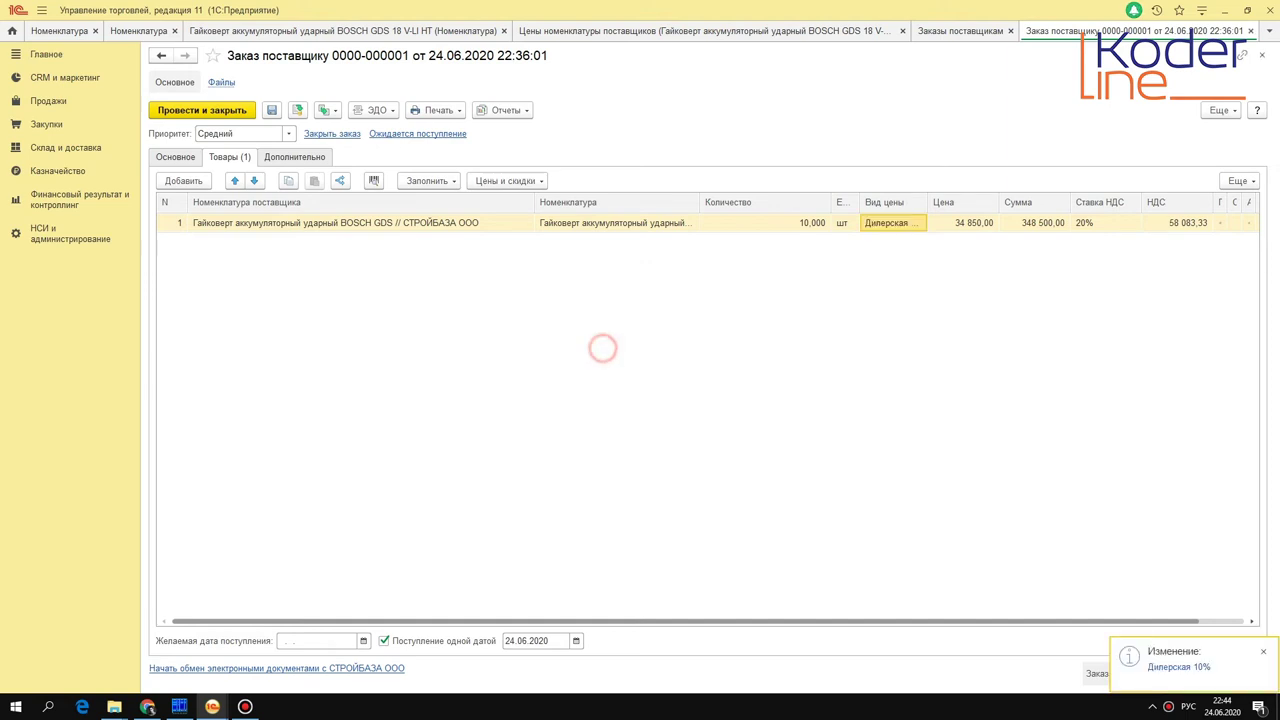
- Post the order again and generate the Заказ поставщику по данным поставщика print form to examine its contents and article
left_click(175, 157)
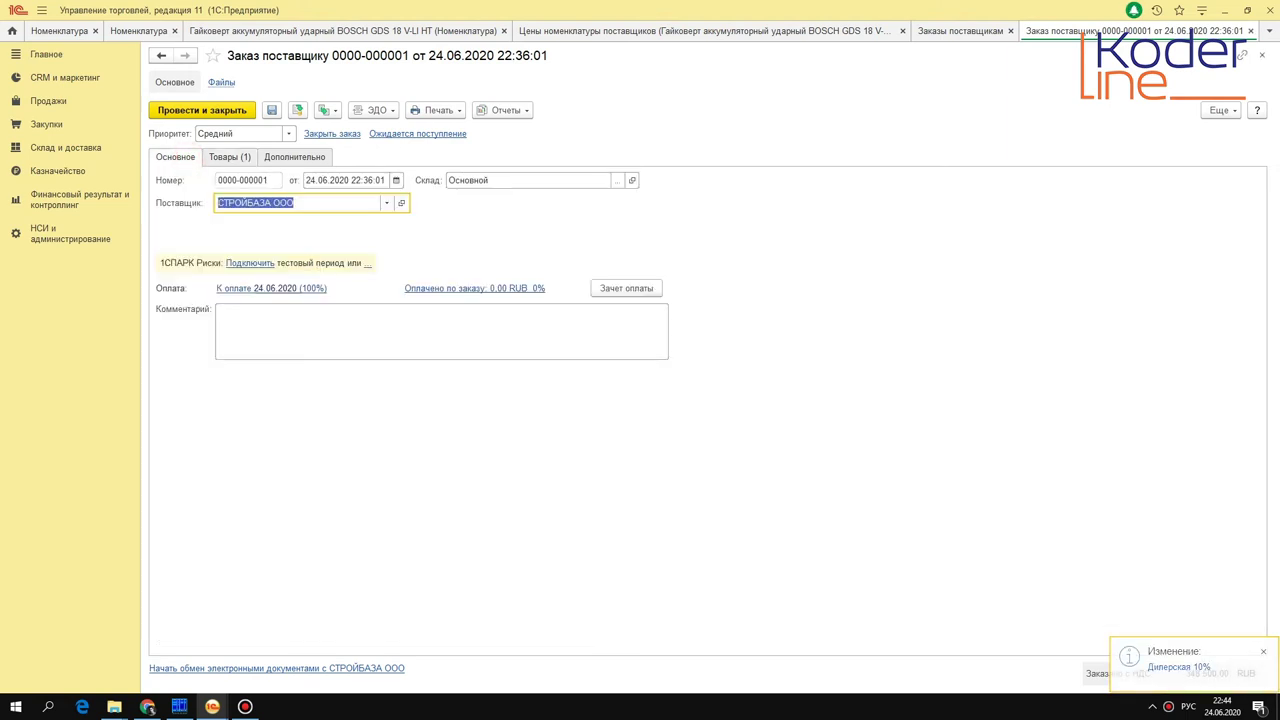
left_click(295, 110)
left_click(446, 111)
left_click(498, 149)
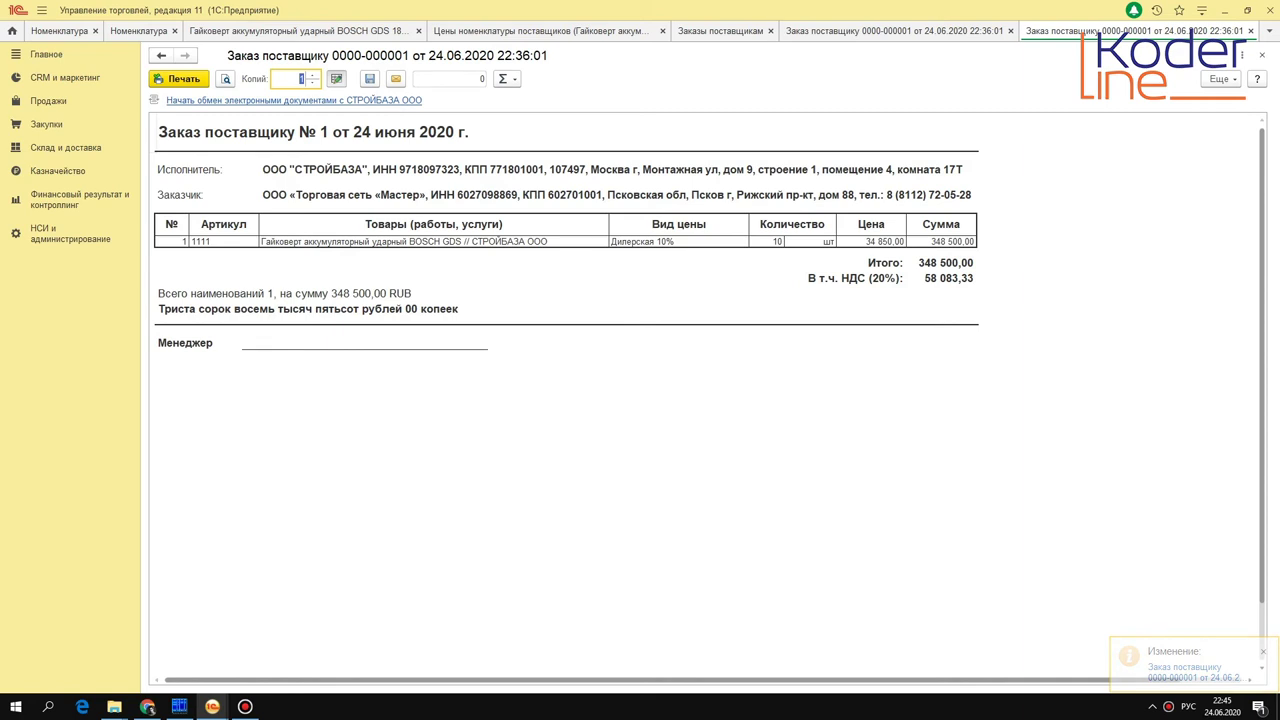
left_click_drag(200, 133, 985, 342)
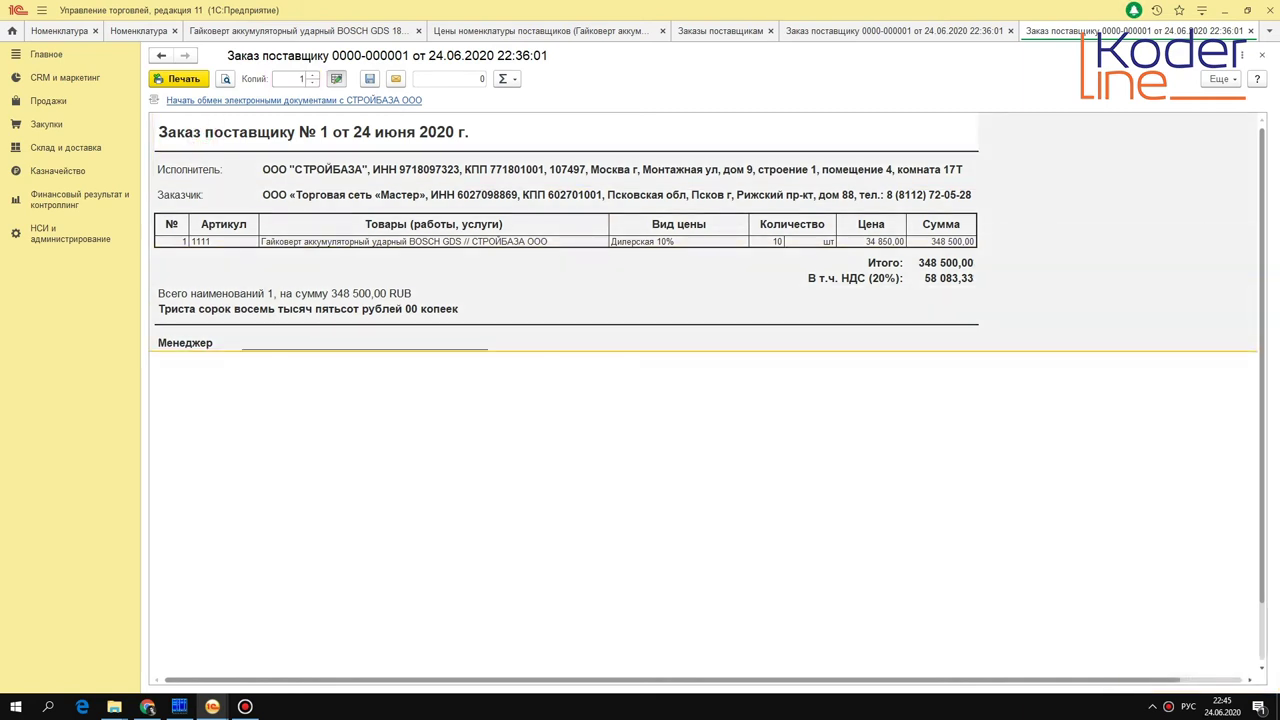
left_click(272, 264)
left_click(215, 242)
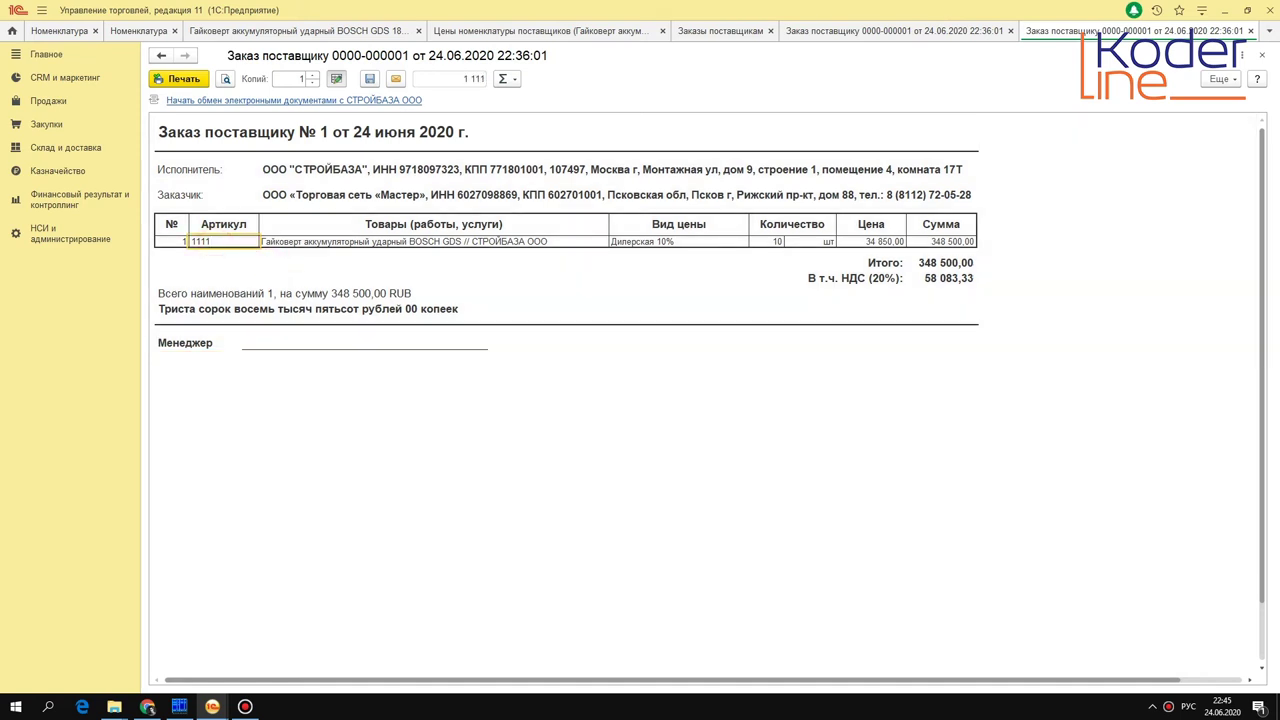
- Examine the item name and price type in the supplier-data print form's goods line and close the form
left_click(388, 242)
left_click(660, 242)
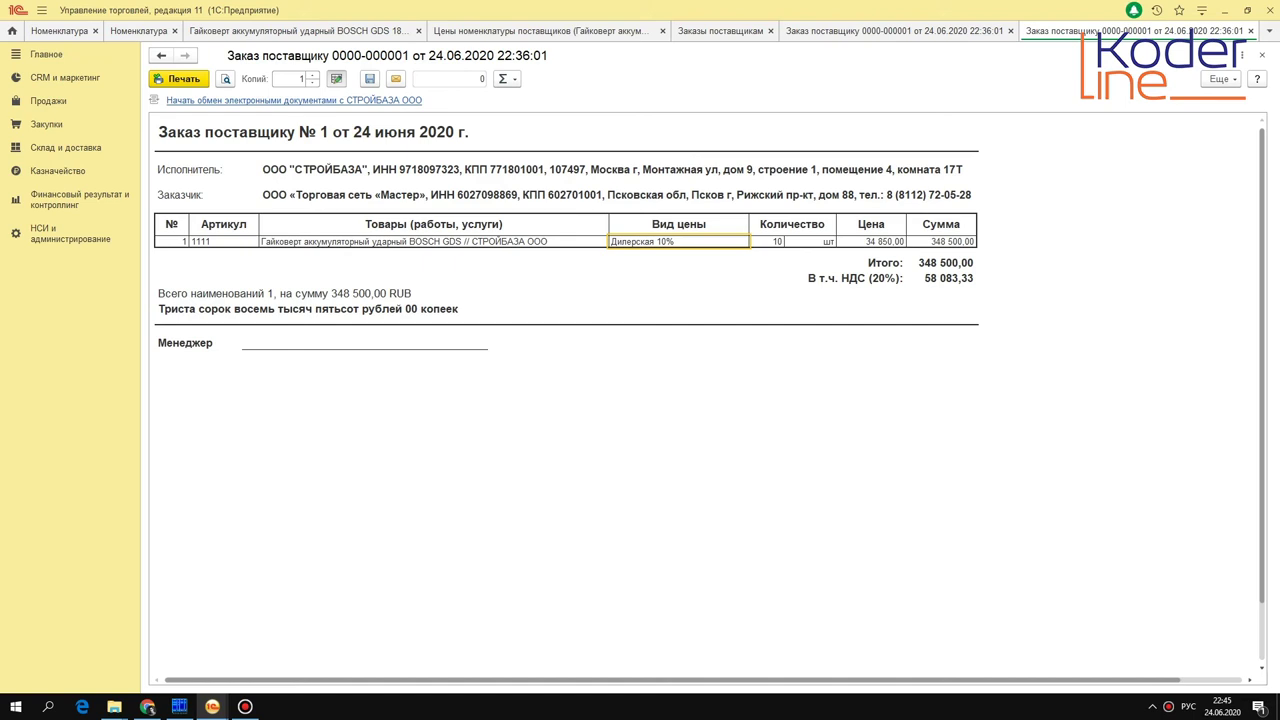
left_click(408, 242)
key("Escape")
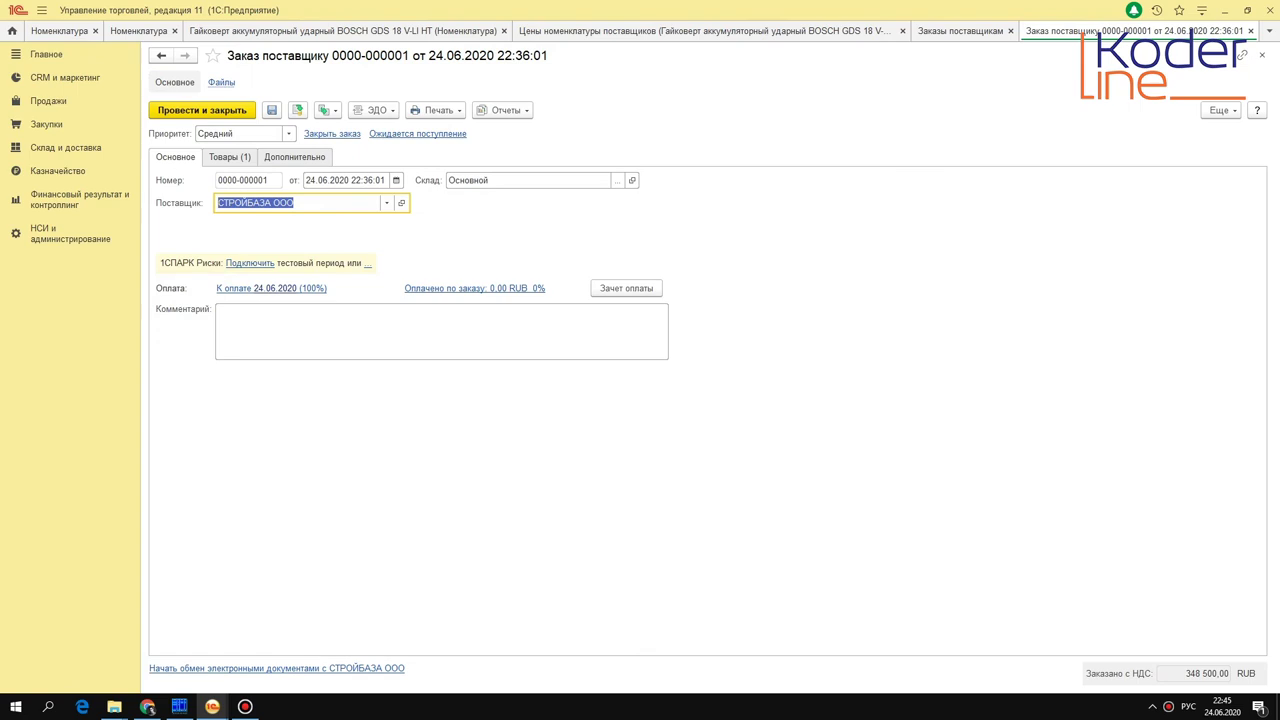
- Generate the Заказ поставщику print form, examine the item name in its goods line, and close the form
left_click(437, 110)
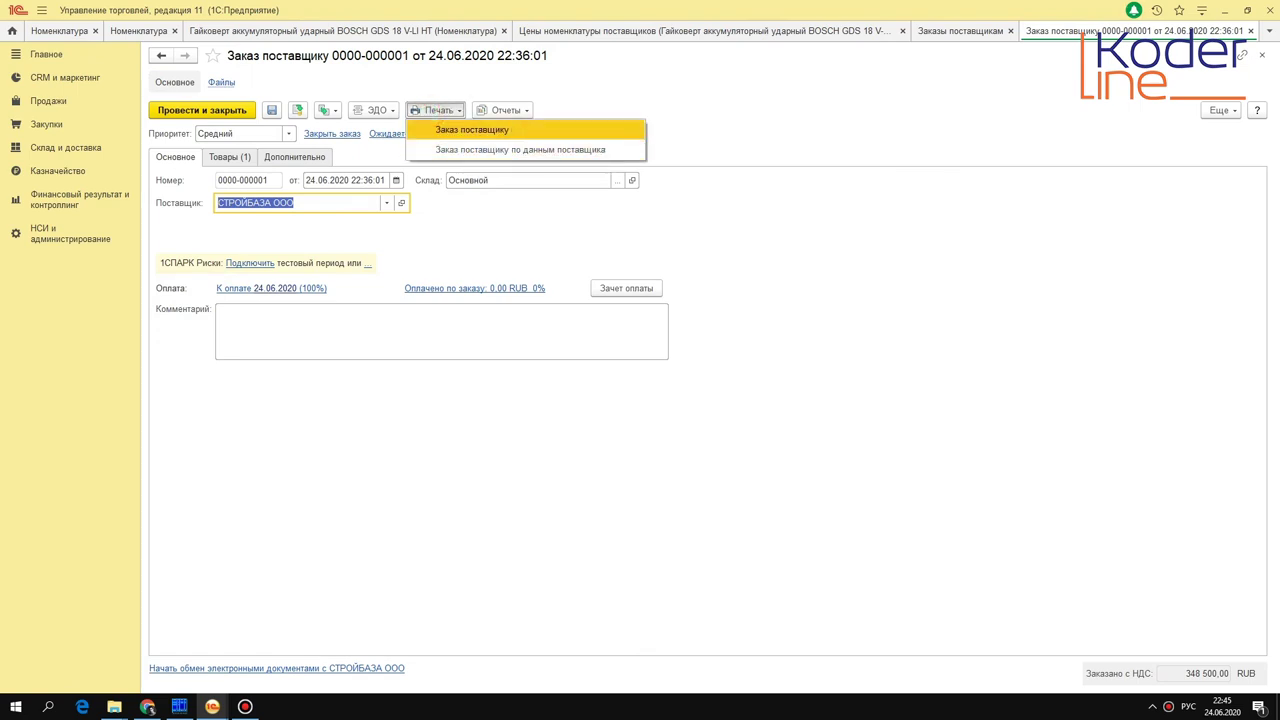
left_click(474, 130)
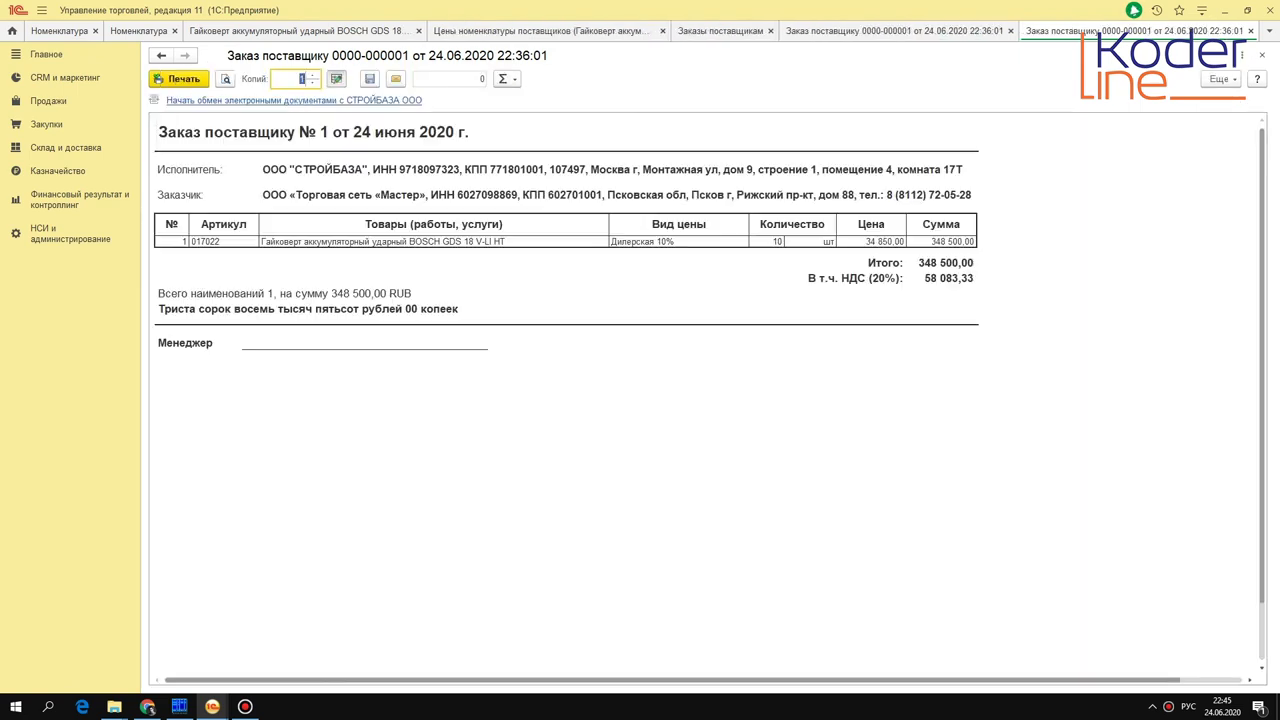
left_click(381, 240)
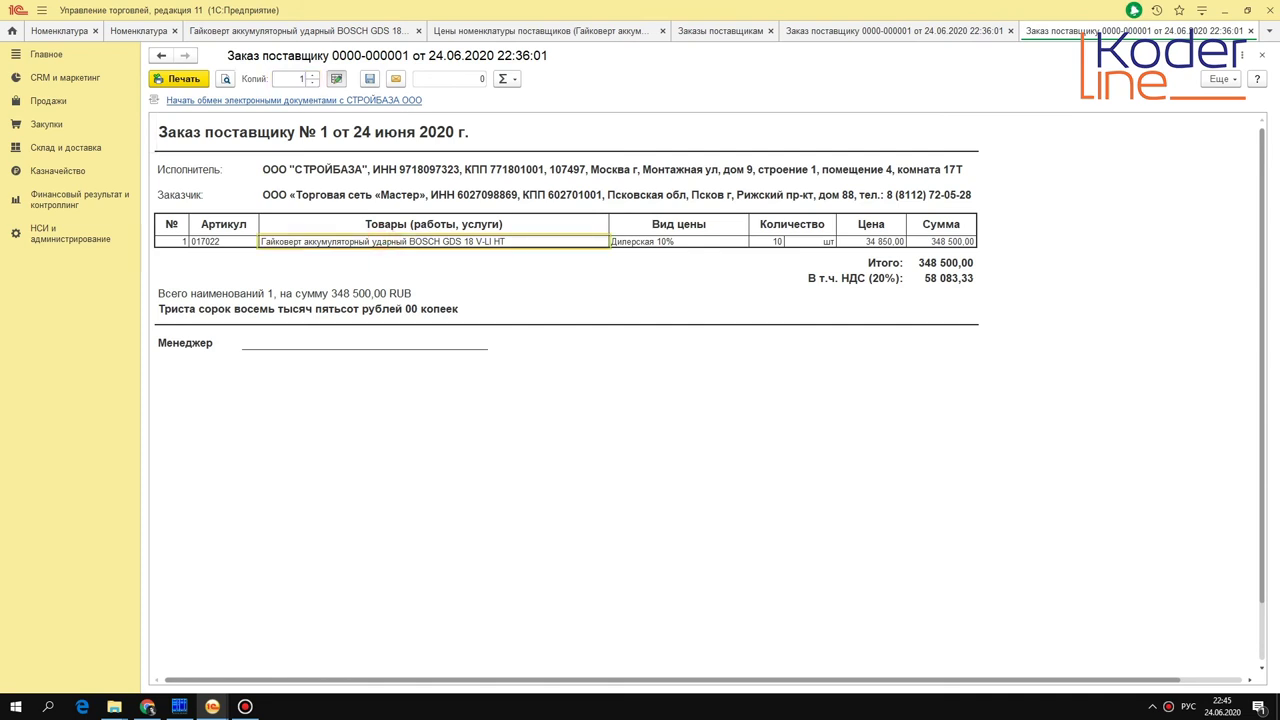
key("Escape")
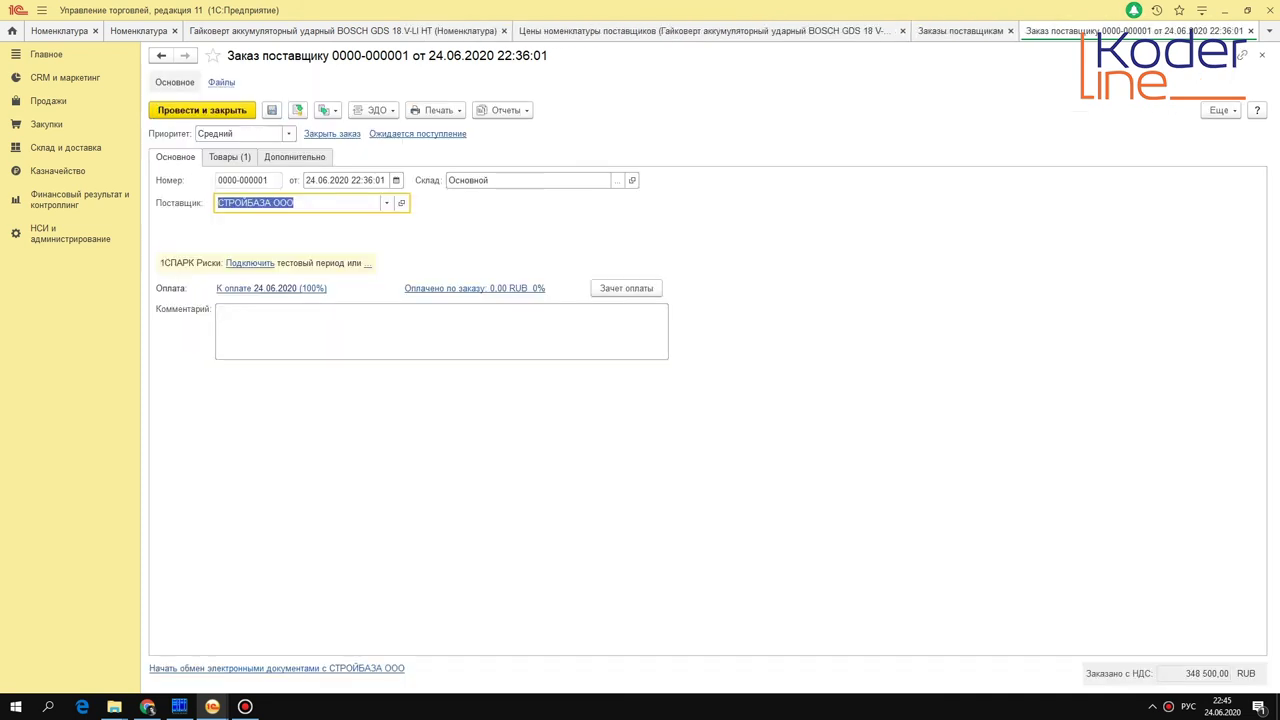
- Change the order's supplier to ВЕСЬ ИНСТРУМЕНТ ООО and check the supplier item in the goods line
left_click(245, 159)
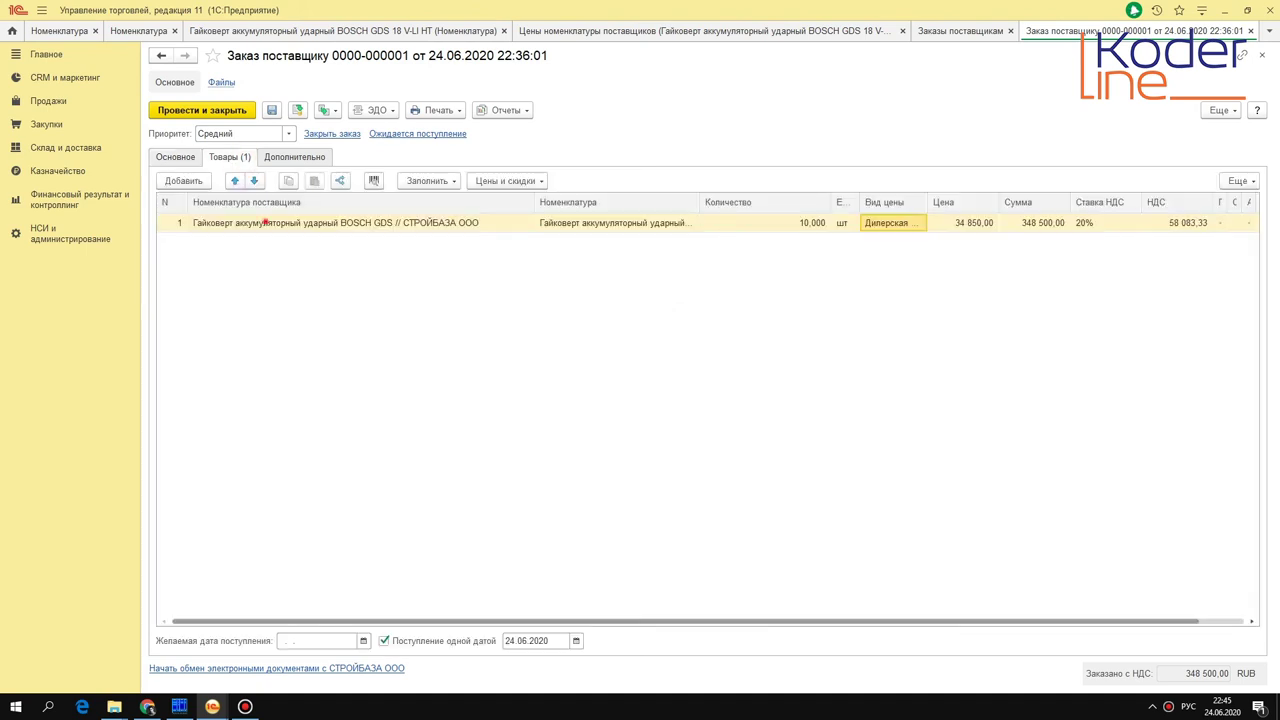
left_click(190, 160)
left_click(386, 203)
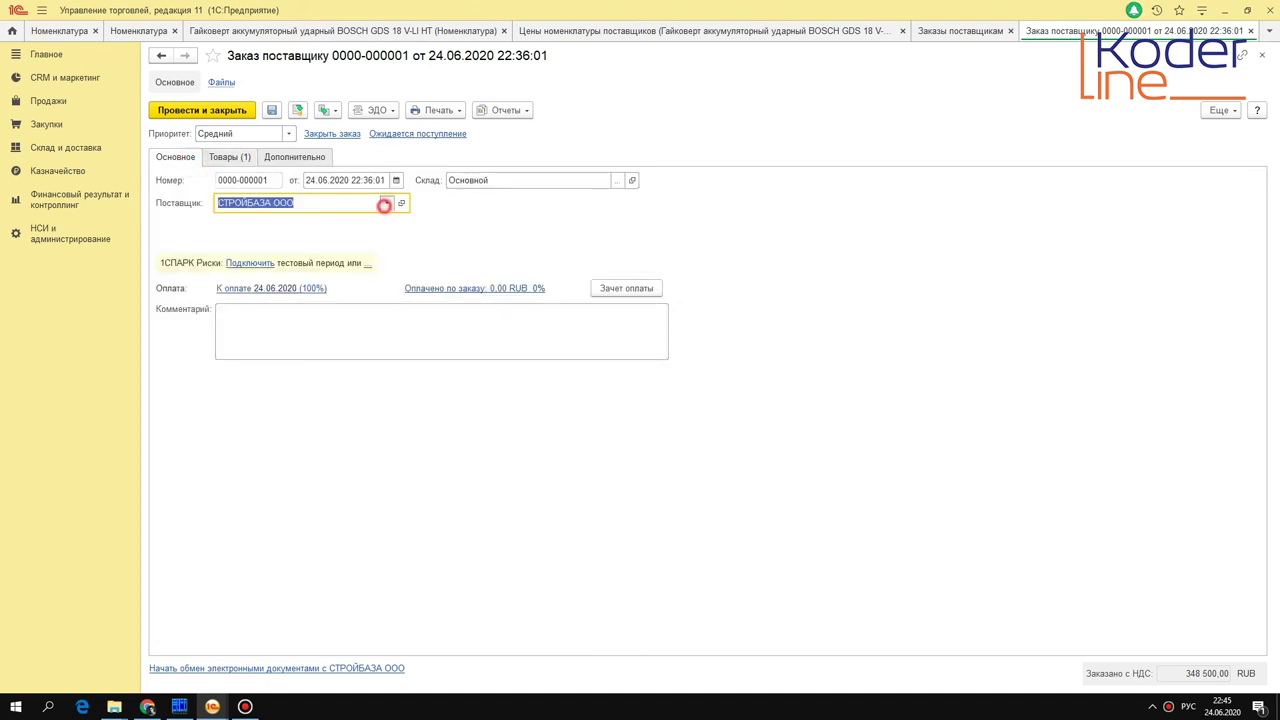
left_click(293, 242)
left_click(229, 157)
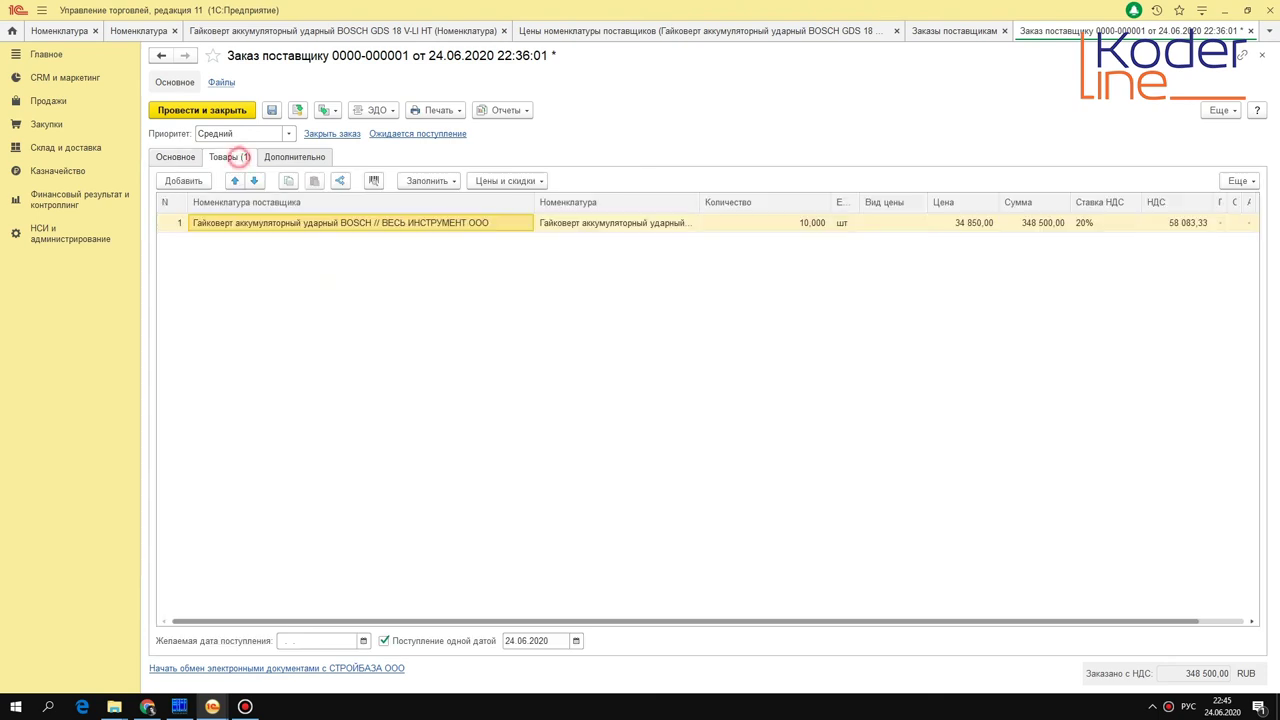
left_click(280, 223)
left_click(229, 273)
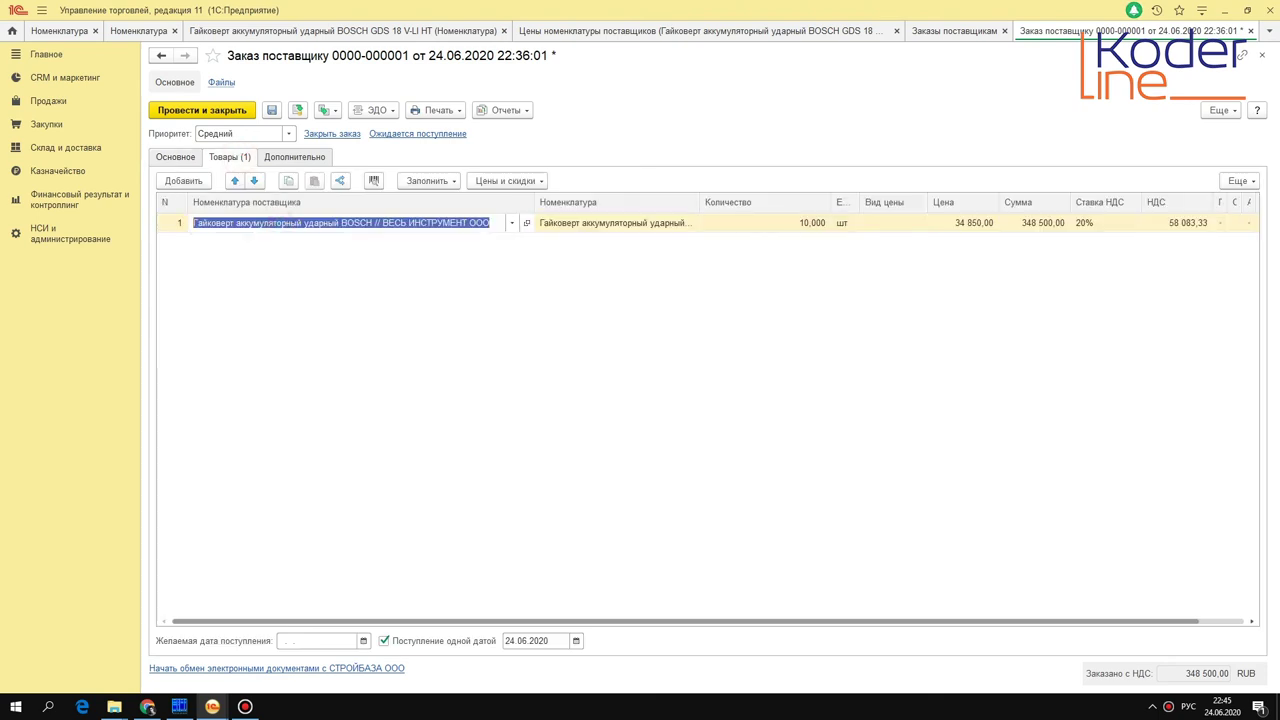
key("Escape")
left_click(464, 319)
- Fill the goods line's price using the supplier price type Закупочая
left_click(505, 181)
left_click(521, 205)
double_click(515, 303)
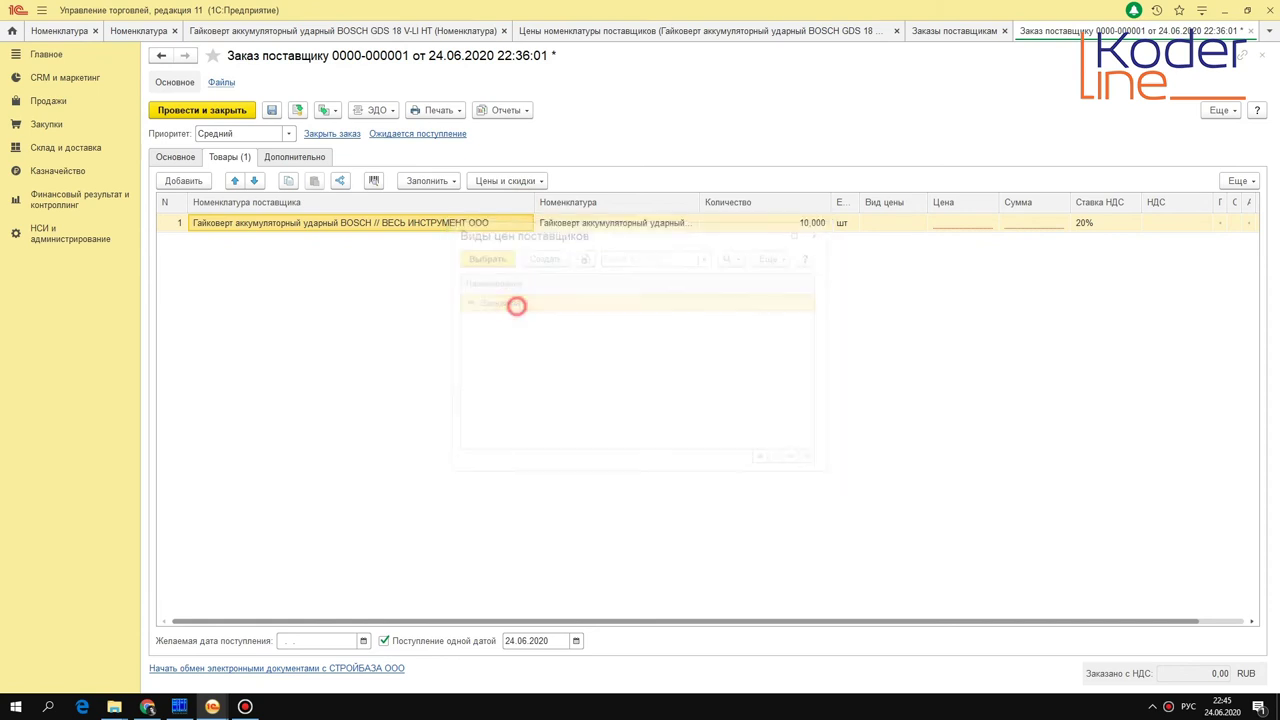
- Post the changed order, generate the Заказ поставщику по данным поставщика print form, and examine its article and price type
left_click(436, 110)
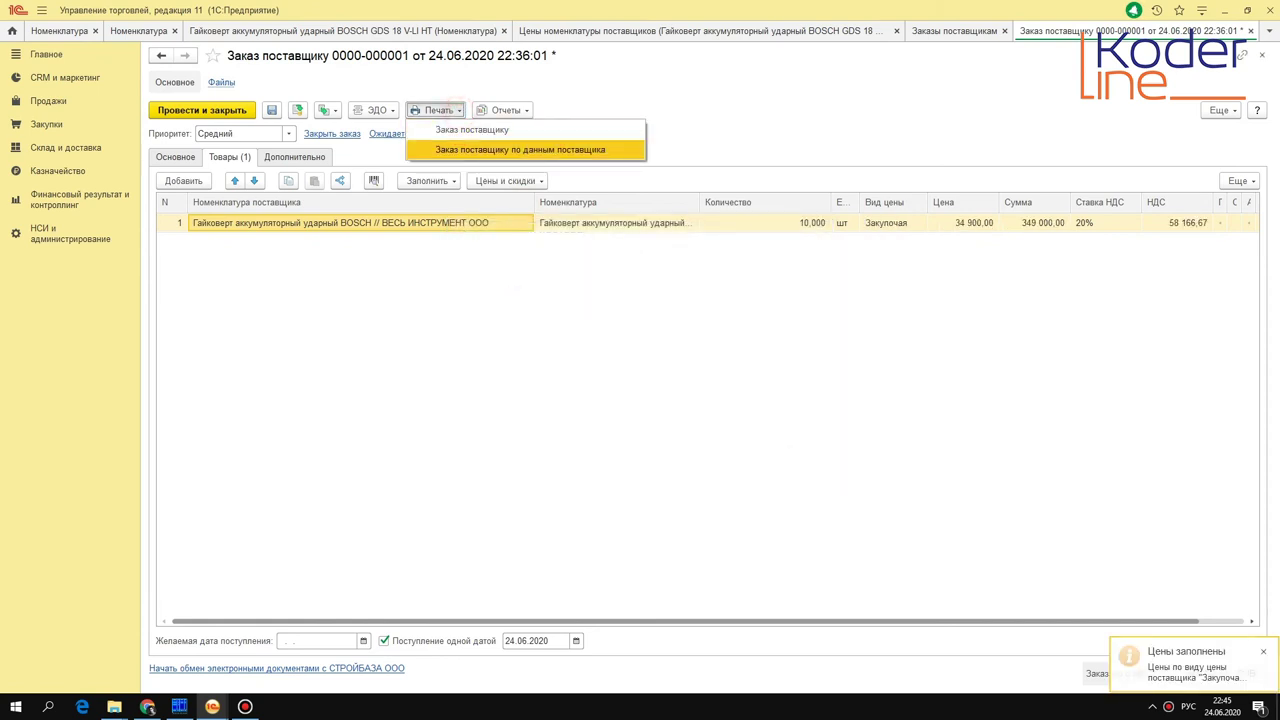
left_click(471, 146)
left_click(604, 380)
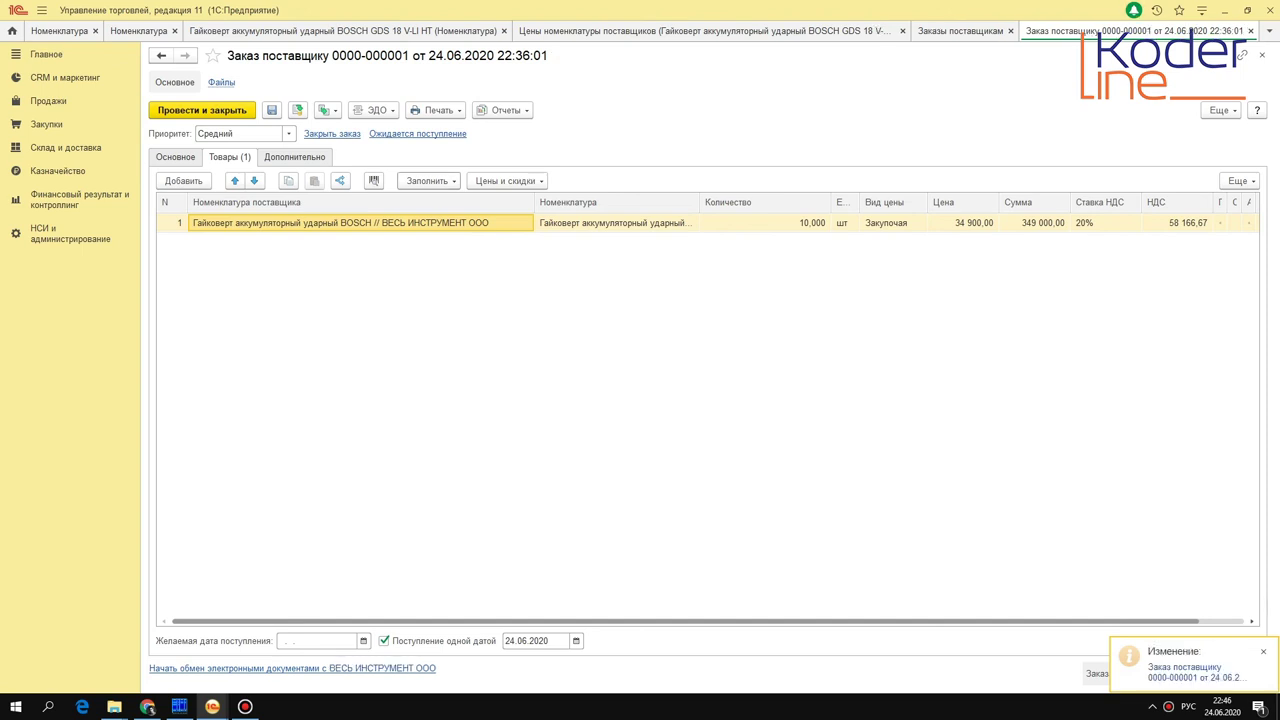
left_click(436, 110)
left_click(480, 150)
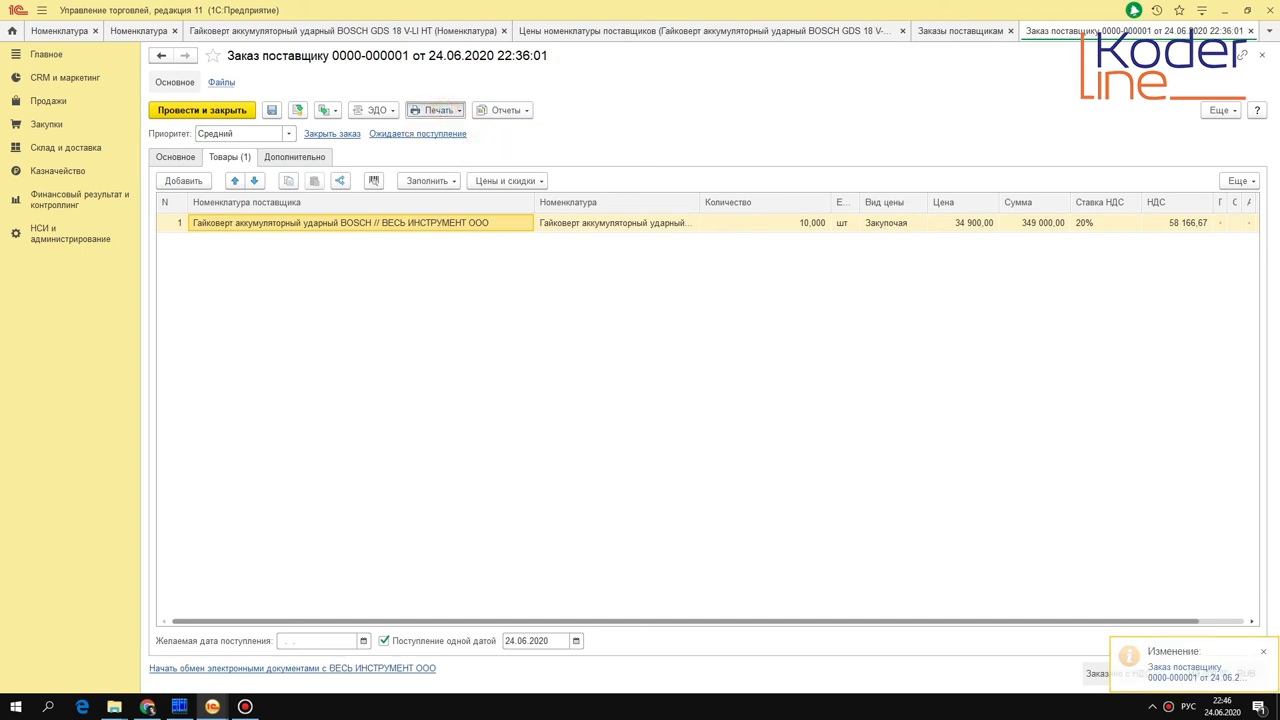
left_click(224, 242)
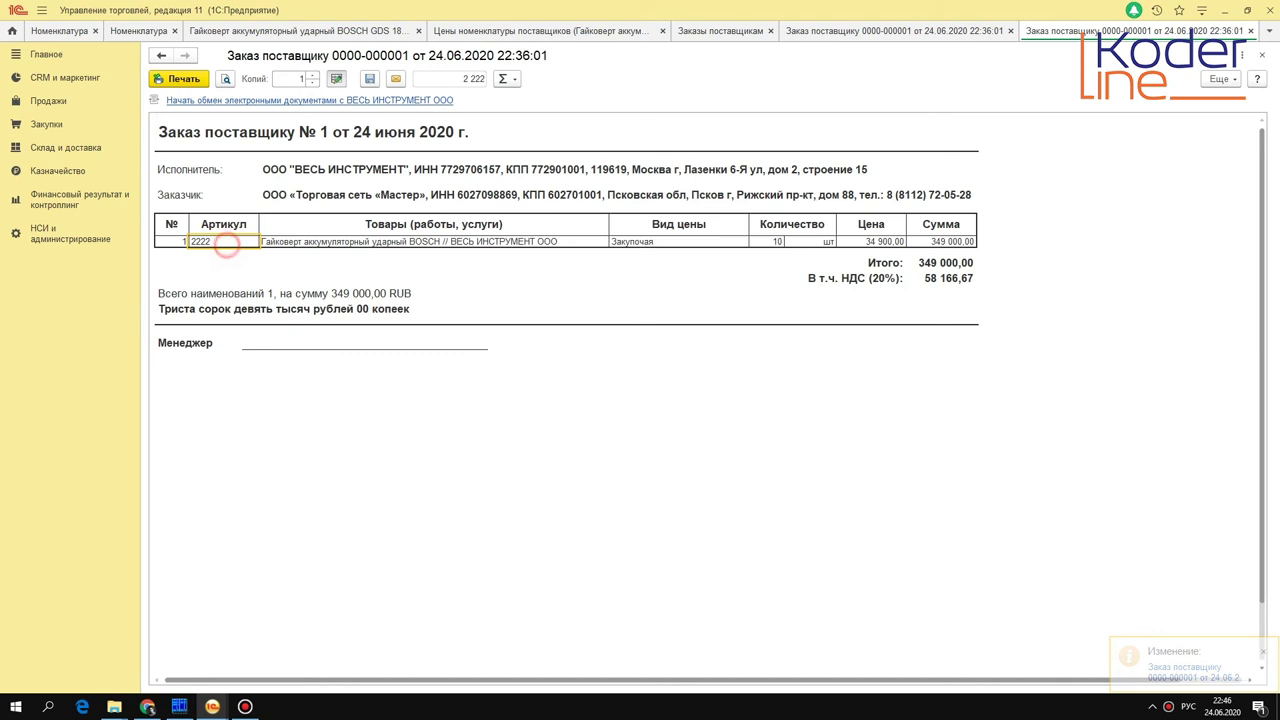
left_click(325, 242)
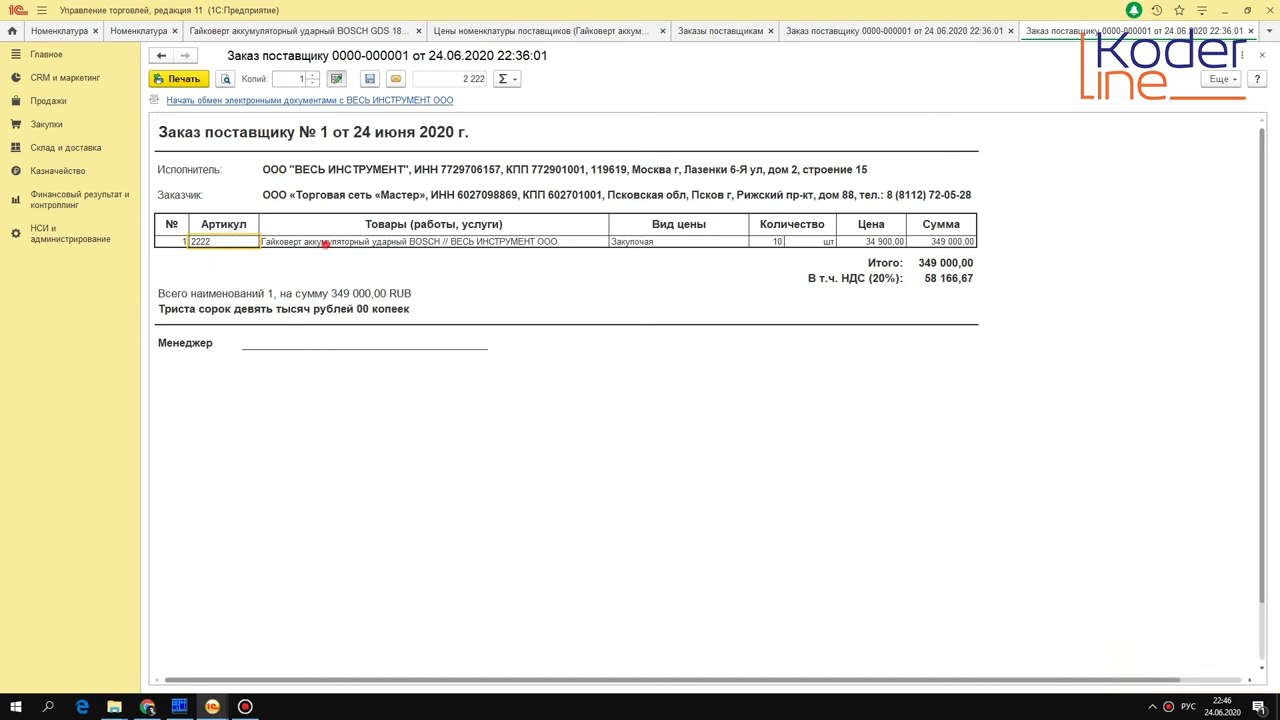
left_click(670, 242)
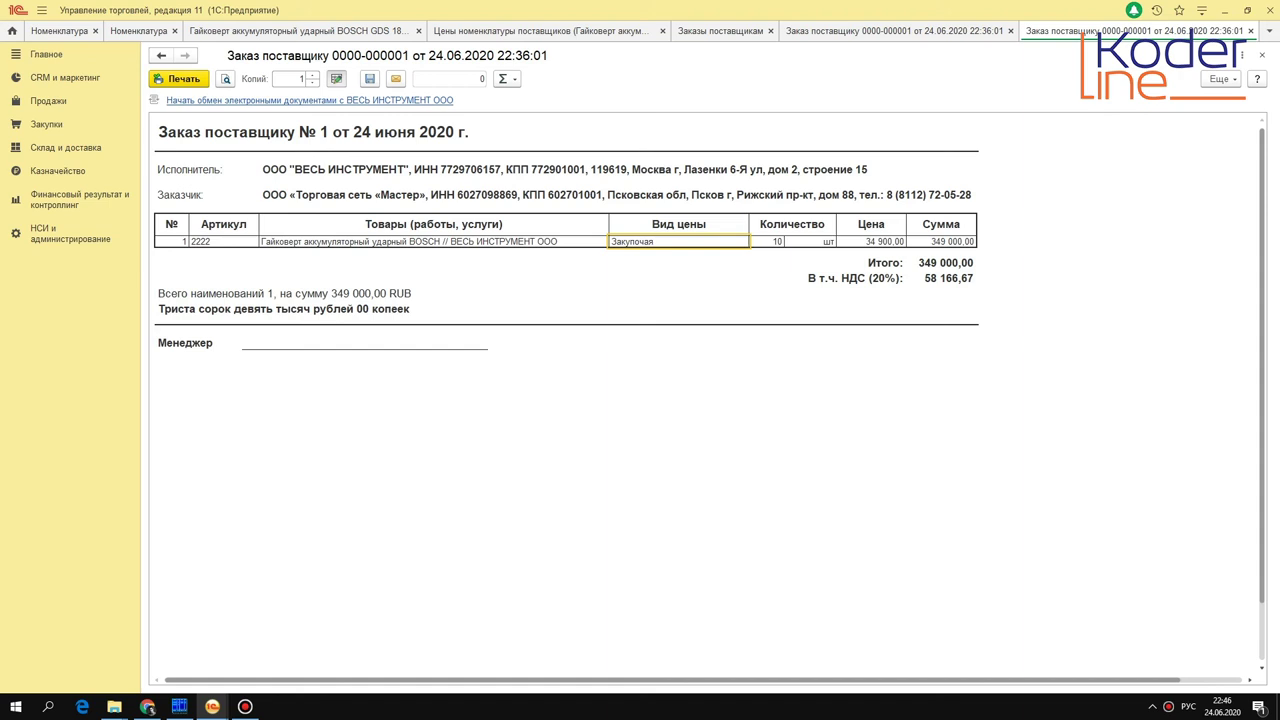
- Open the card of Гайковерт аккумуляторный ударный BOSCH GDS 18 V-LI HT from the Номенклатура list
left_click(152, 35)
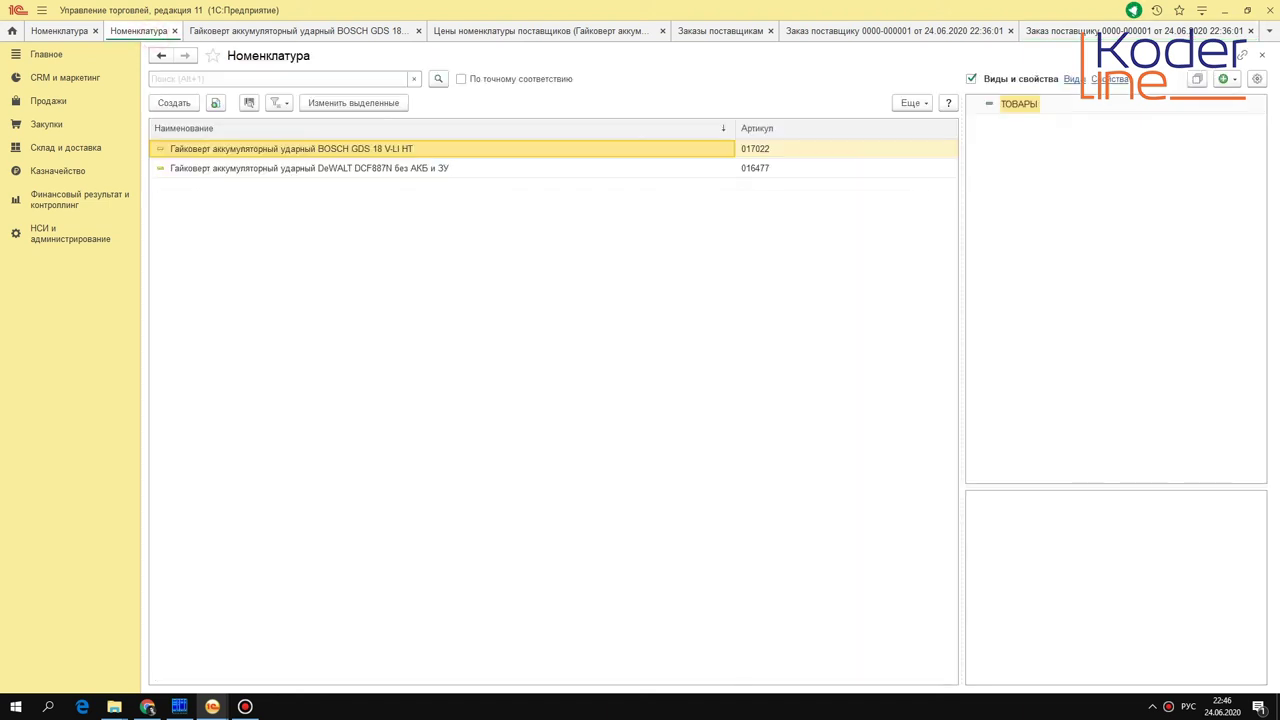
double_click(291, 147)
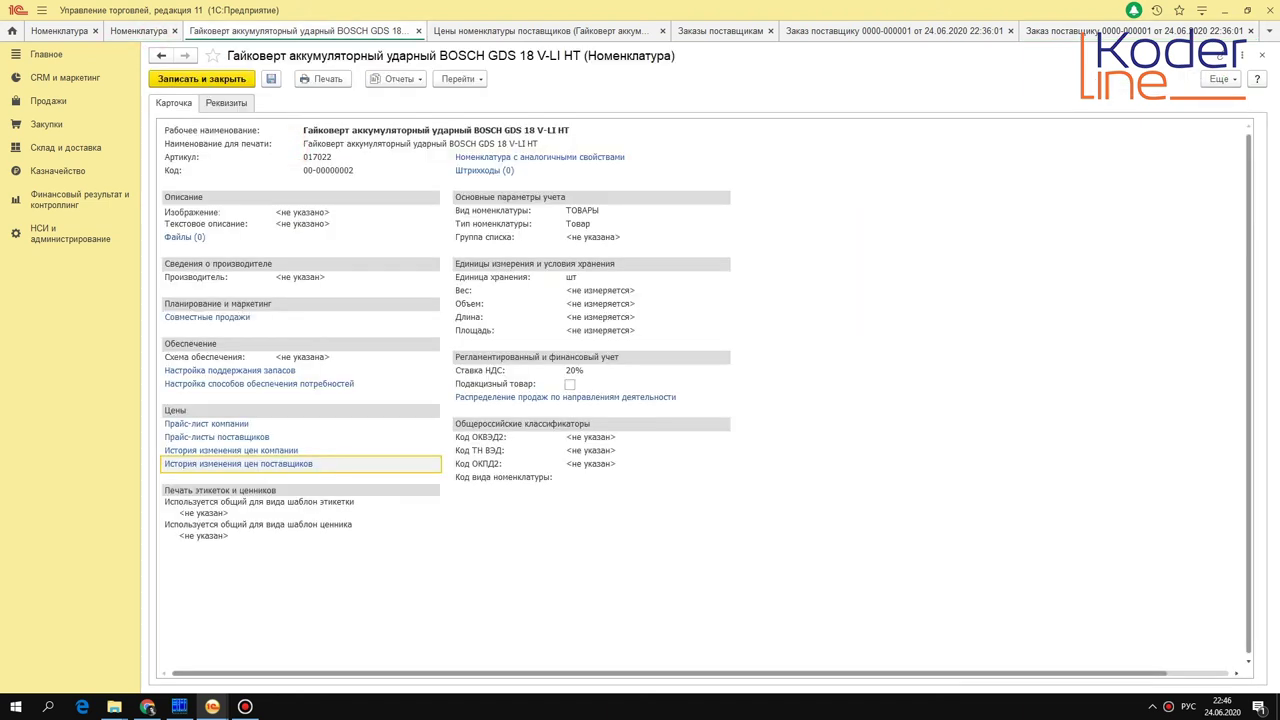